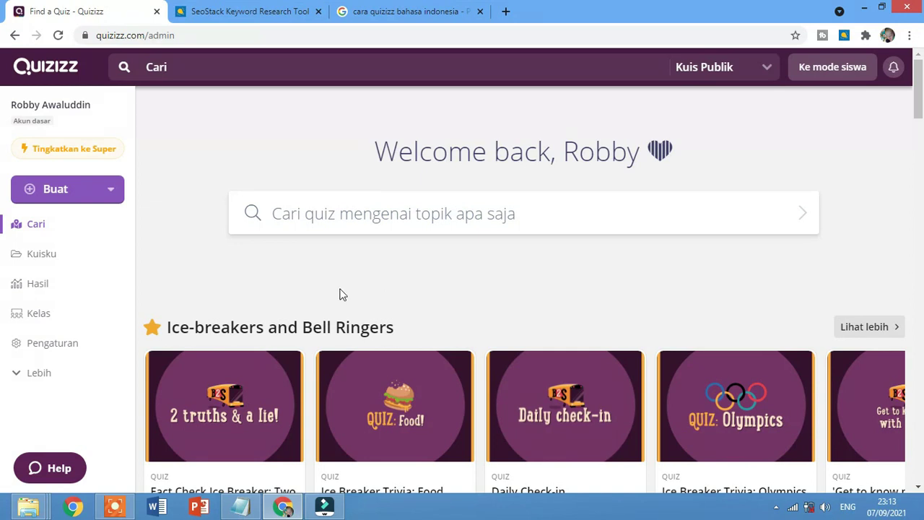
Highlight the line "Cara Buat Soal Quiz dan Kunci Jawabannya di Quizizz" in the Notepad outline, and return to Quizizz in the browser
click(242, 509)
drag(213, 186, 654, 196)
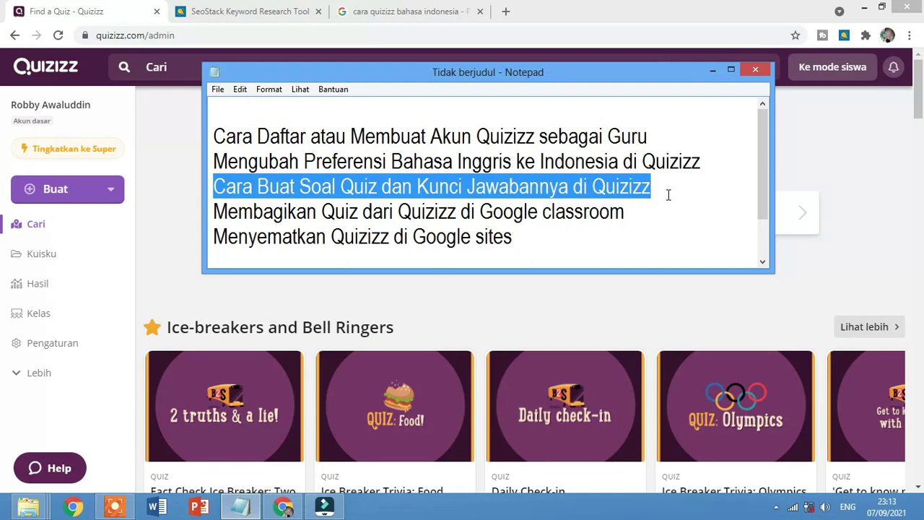
click(647, 6)
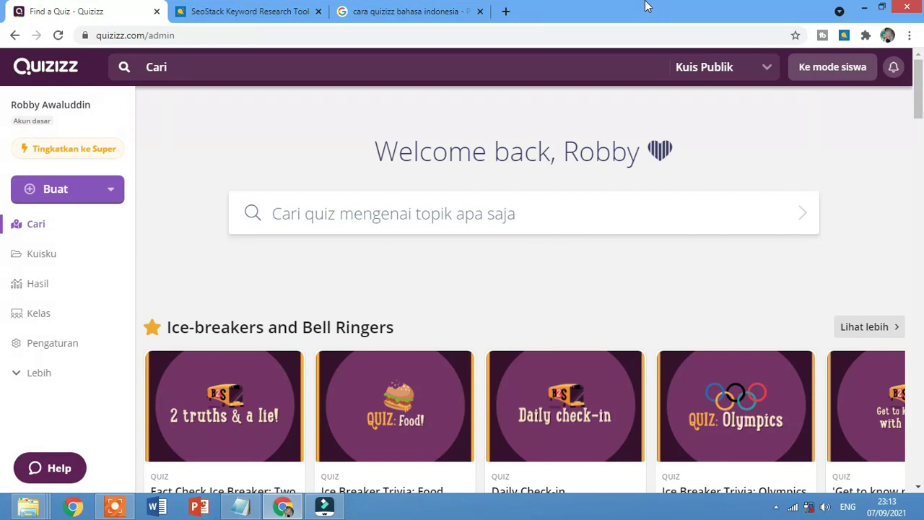
Create a new quiz named "Quiz Biologi" with Biologi as its subject
click(74, 192)
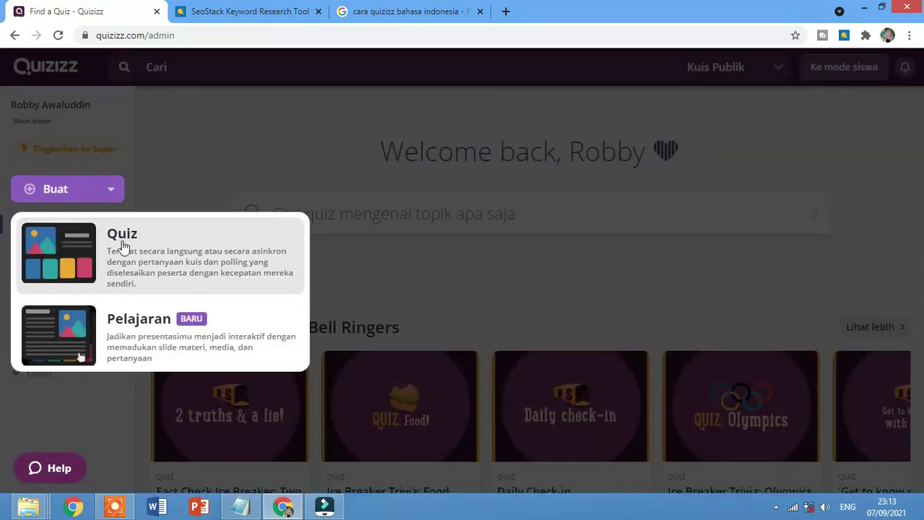
click(140, 262)
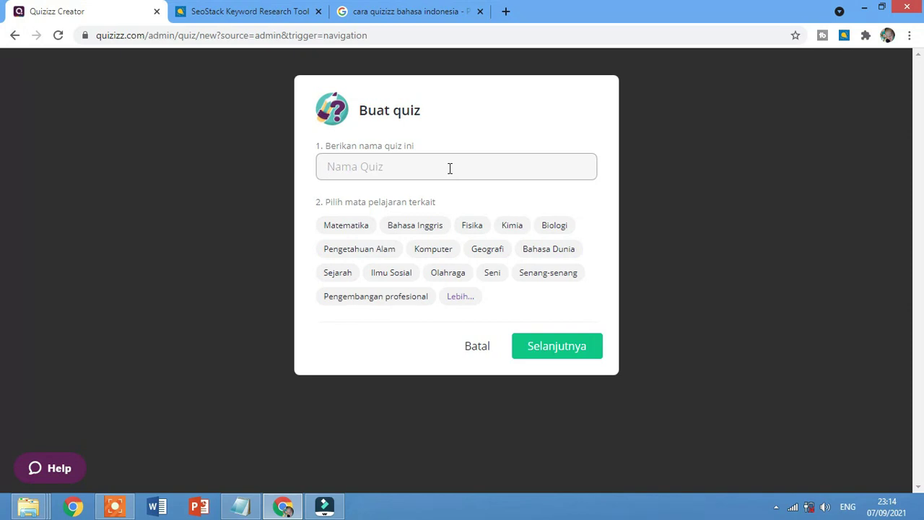
text(Quiz Biologi)
click(554, 225)
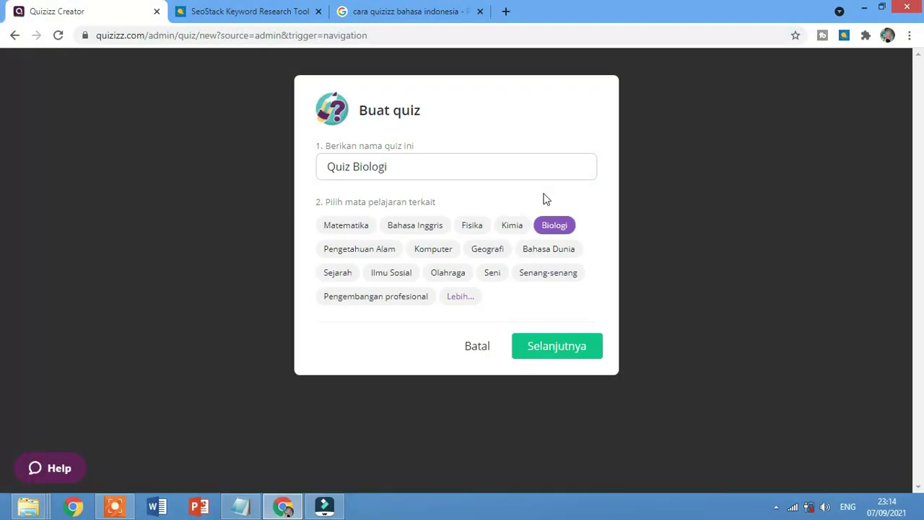
click(565, 351)
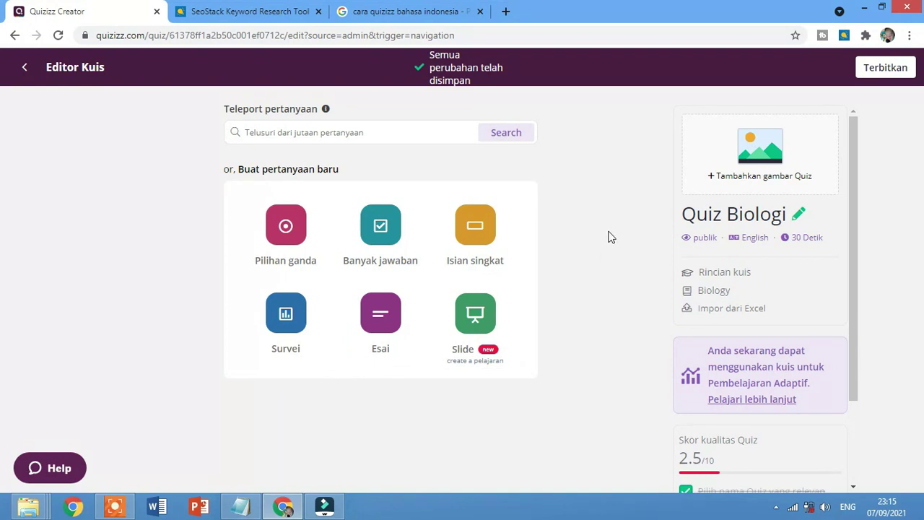
Add a multiple-choice (Pilihan ganda) question with the text "Bahasa ilmiah (species) Jagung yang benar adalah ..."
click(286, 229)
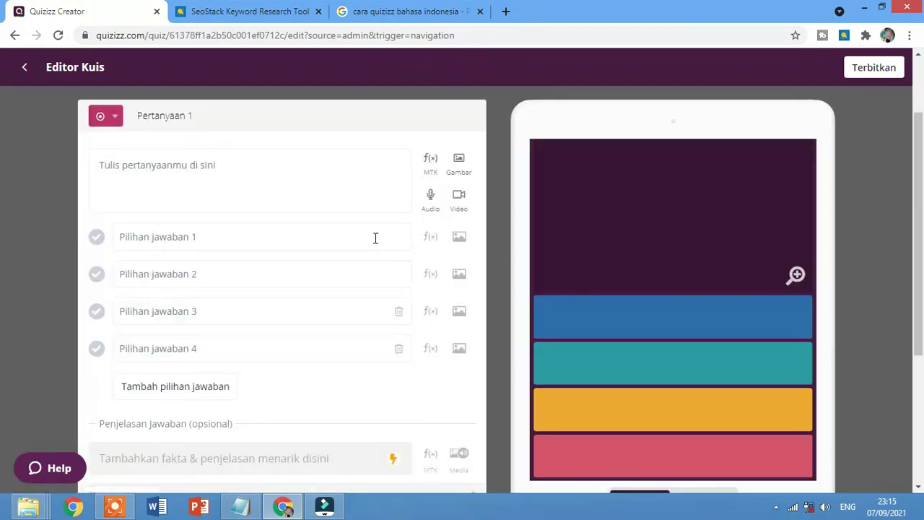
click(238, 173)
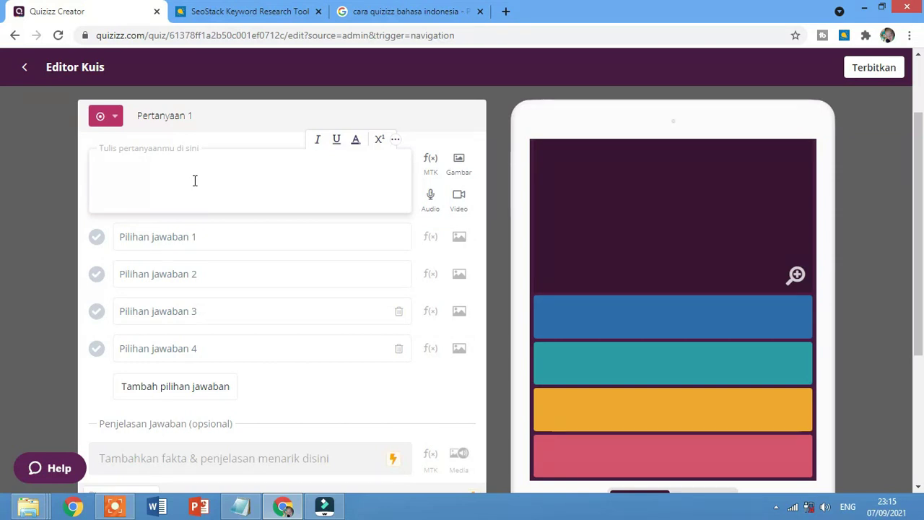
text(Bahasa ilmiah (sp)
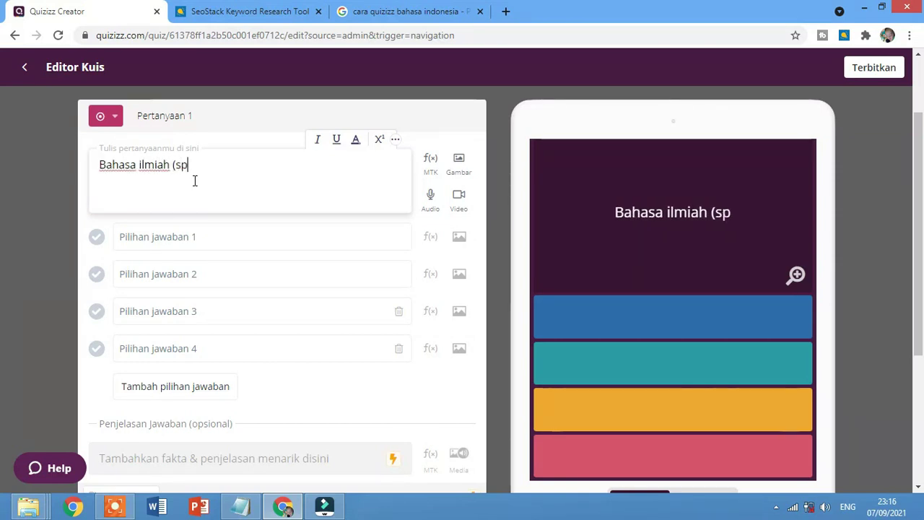
text(ecies) Jagung yang benar adalah ...)
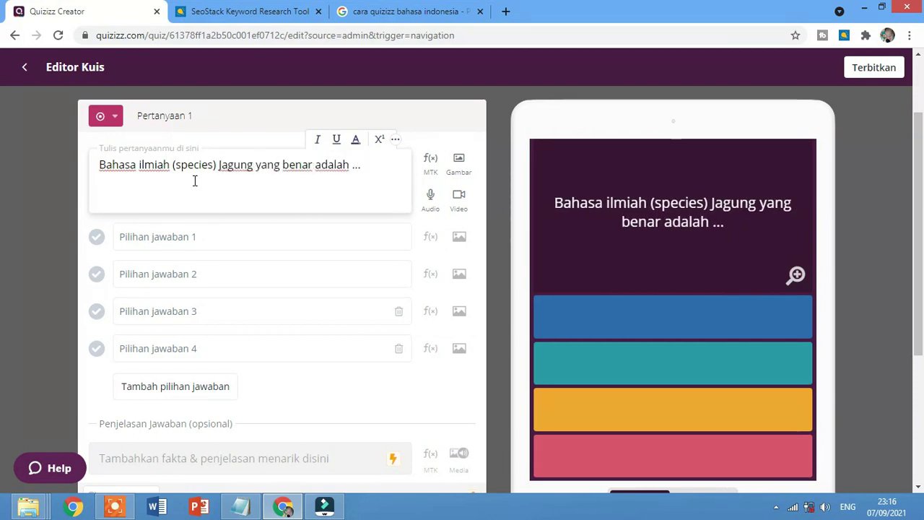
click(432, 118)
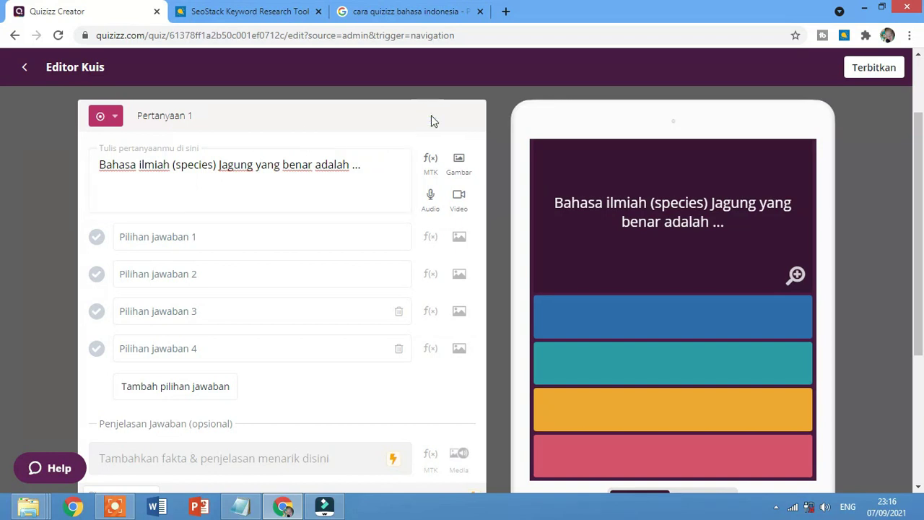
Add a fifth answer option to question 1 and delete it again
click(158, 240)
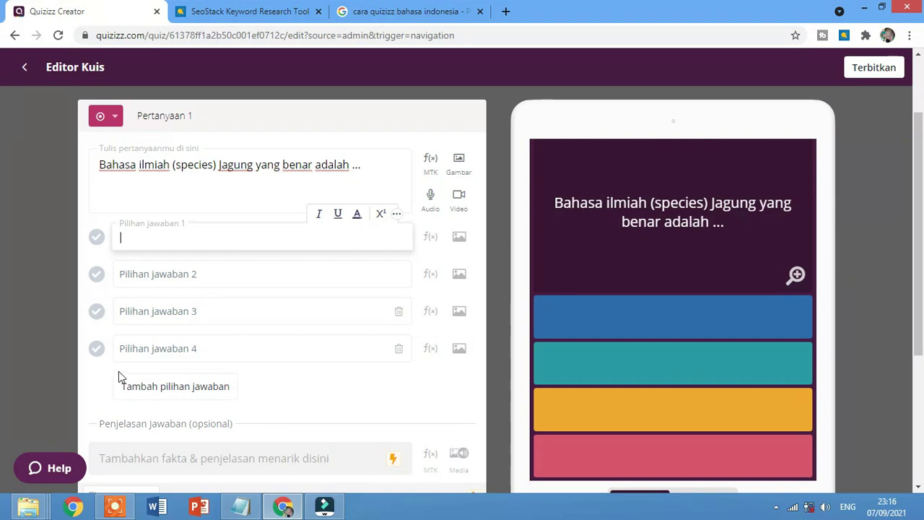
click(182, 390)
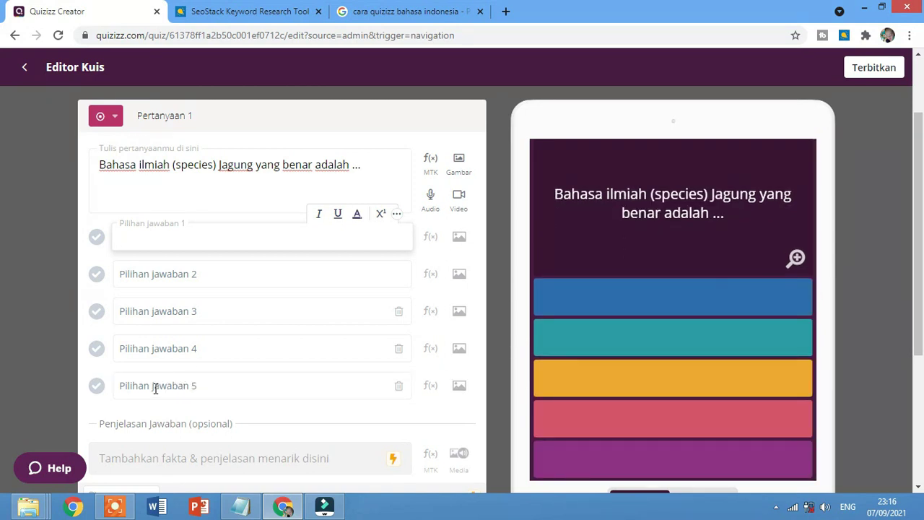
click(398, 388)
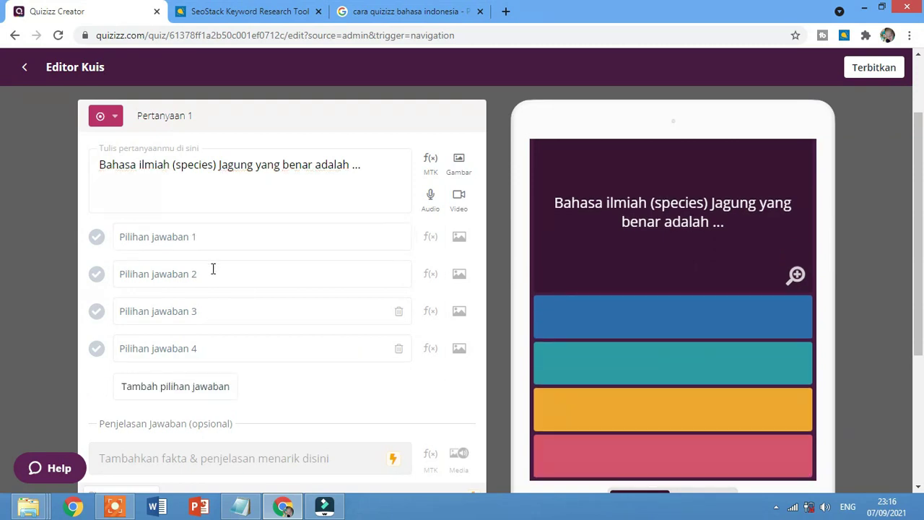
scroll(161, 267, up, 1)
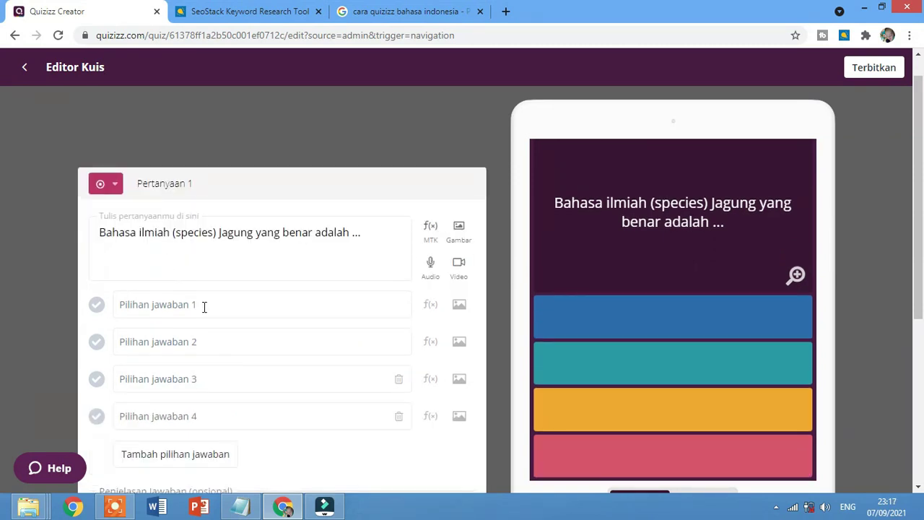
scroll(204, 307, down, 1)
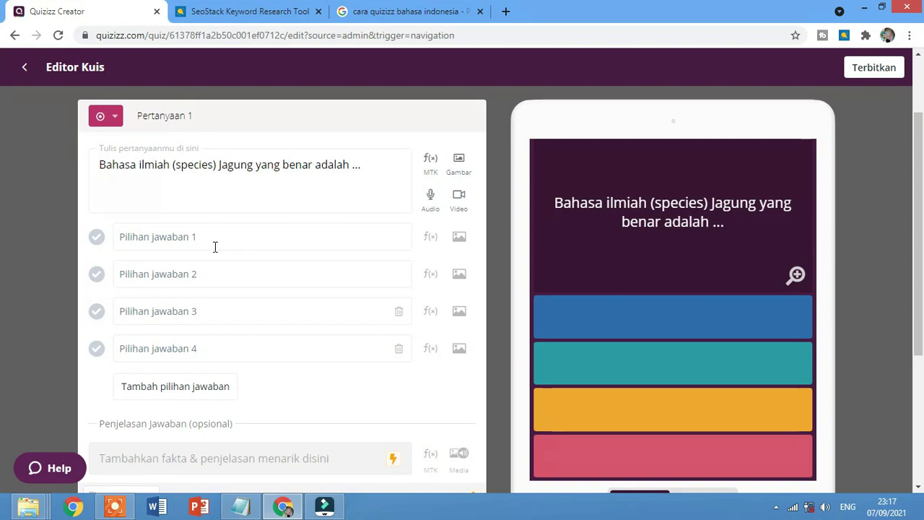
Fill the four answer options with "Zea mays", "Oriza sativa", "Mangifera Indica" and "Citrus sp.", and mark "Zea mays" as the correct answer
click(193, 237)
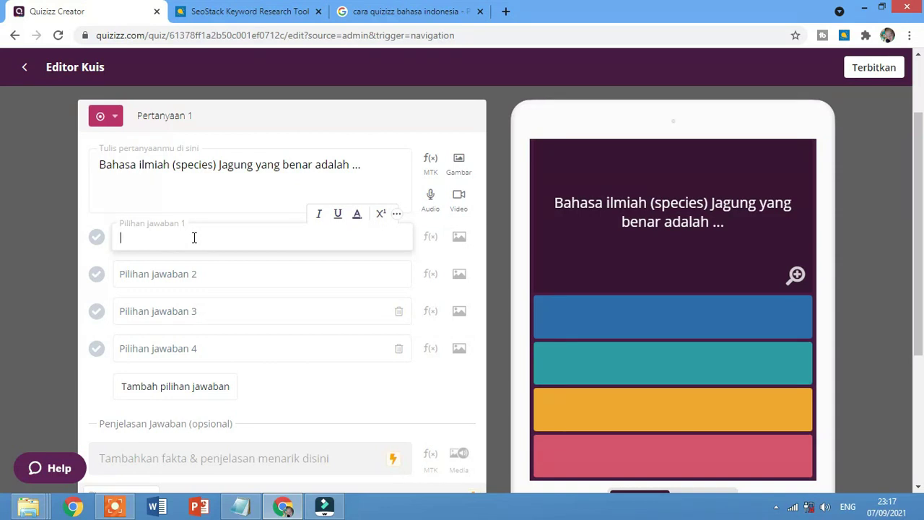
text(Zea)
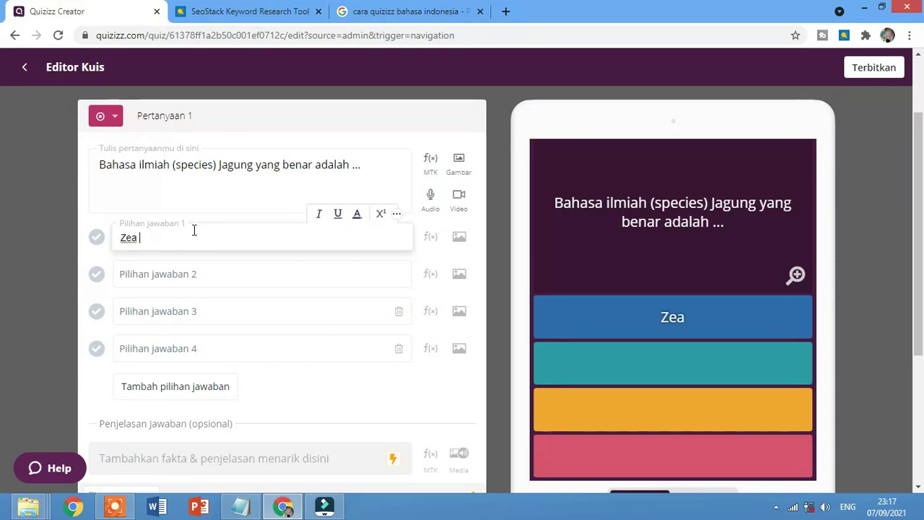
text( mays)
click(200, 276)
text(Oriza sativa)
click(193, 311)
text(Mangifer)
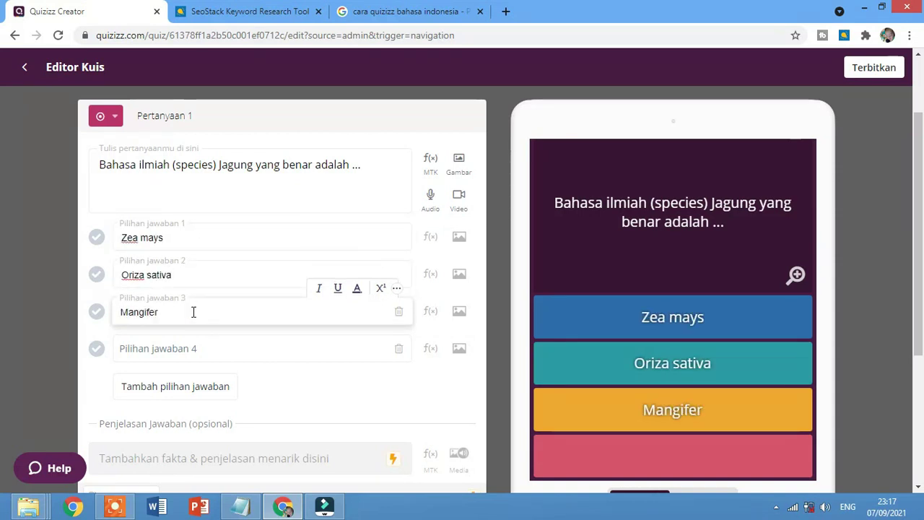
text(a Indica)
click(189, 350)
text(Citrus sp.)
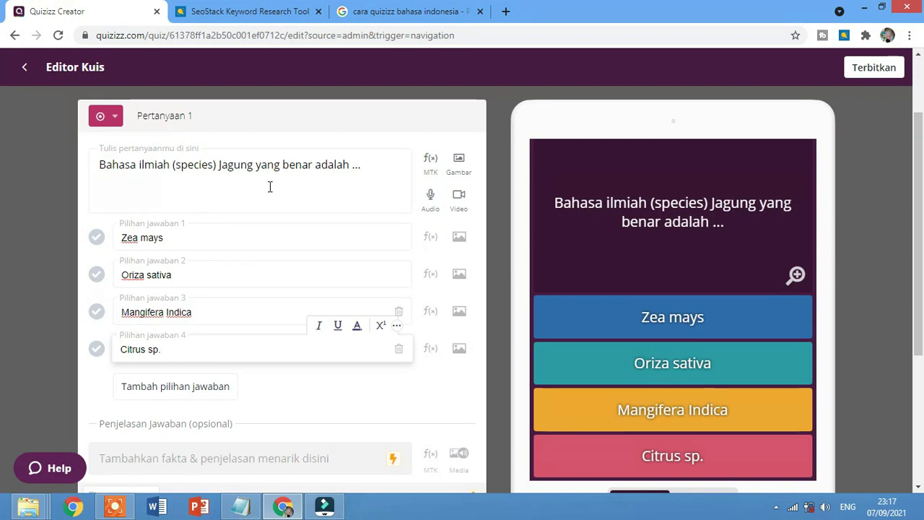
click(316, 139)
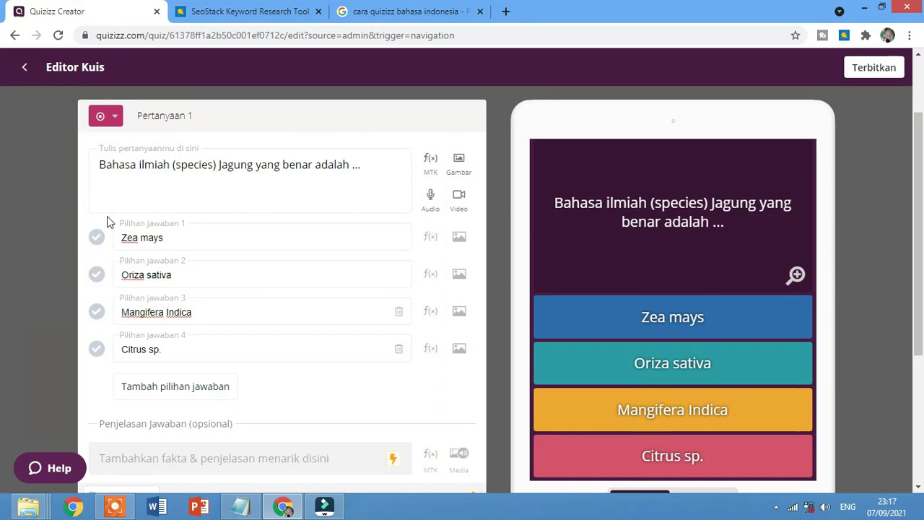
click(97, 239)
Set the time limit of question 1 to 10 seconds (10 Detik) and save the question
scroll(248, 208, down, 3)
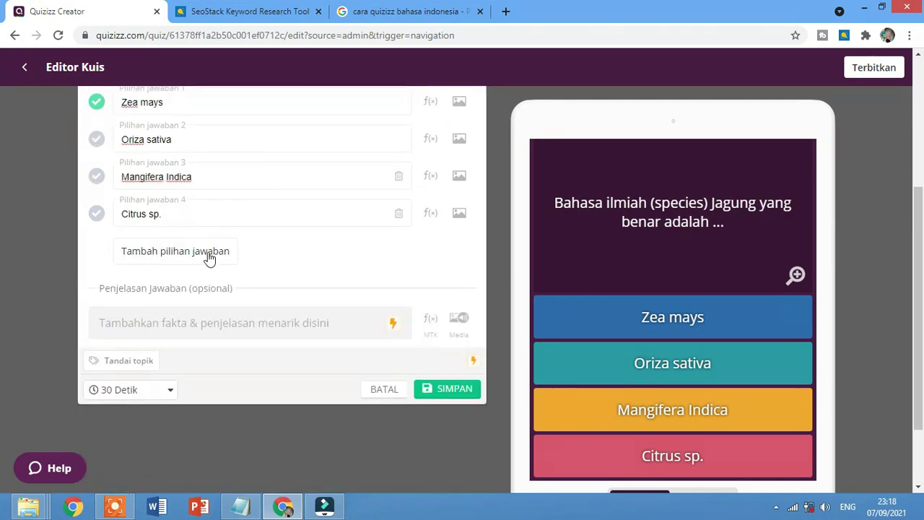
click(155, 391)
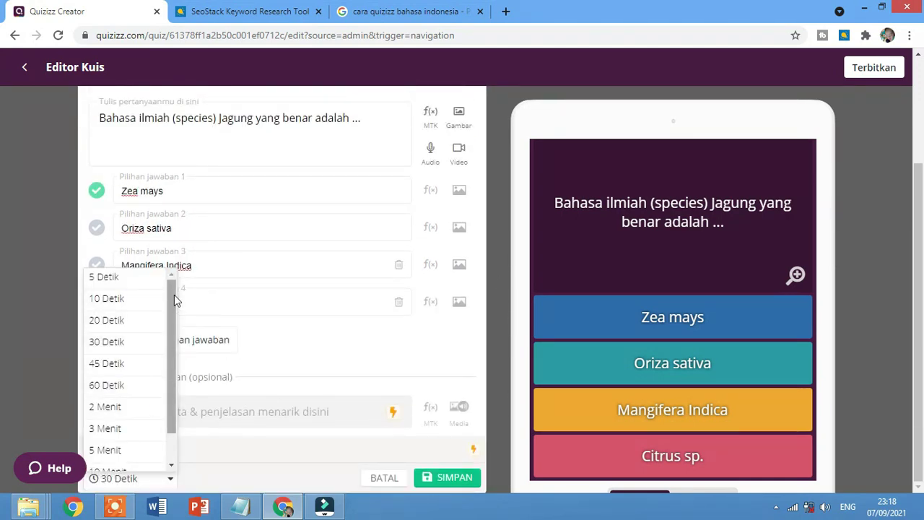
mouse_move(172, 297)
mouse_down()
mouse_move(173, 325)
mouse_move(170, 292)
mouse_up()
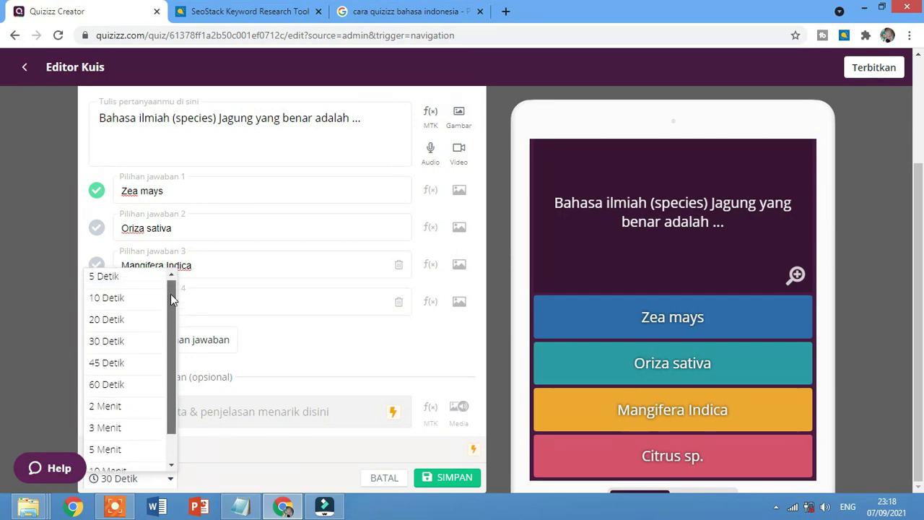
click(121, 298)
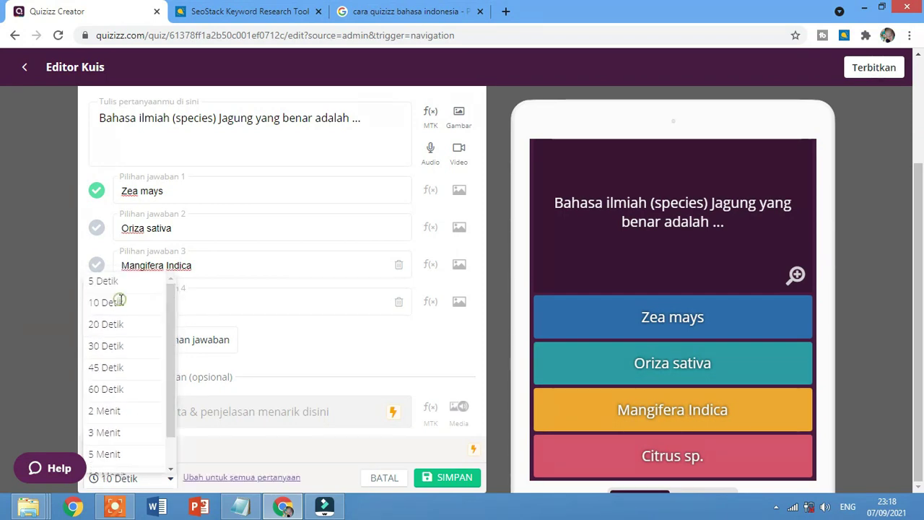
scroll(215, 364, down, 3)
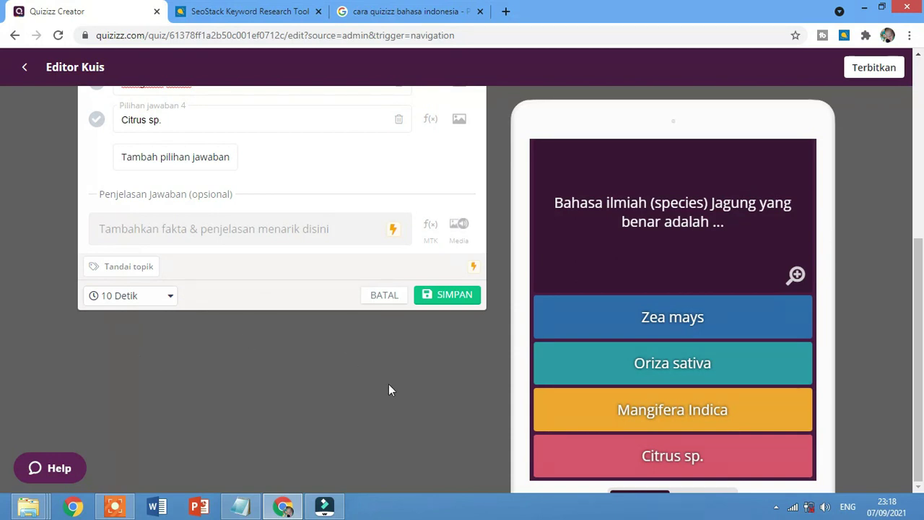
scroll(391, 393, up, 3)
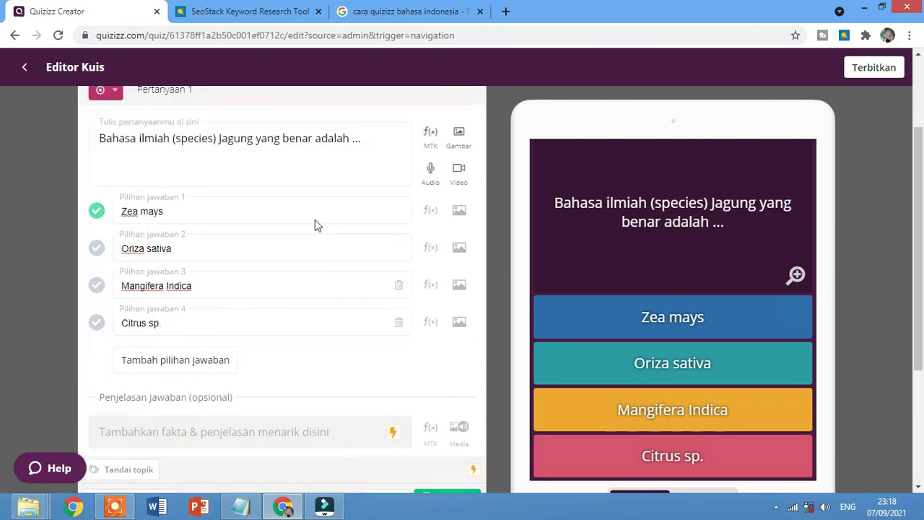
scroll(296, 223, down, 3)
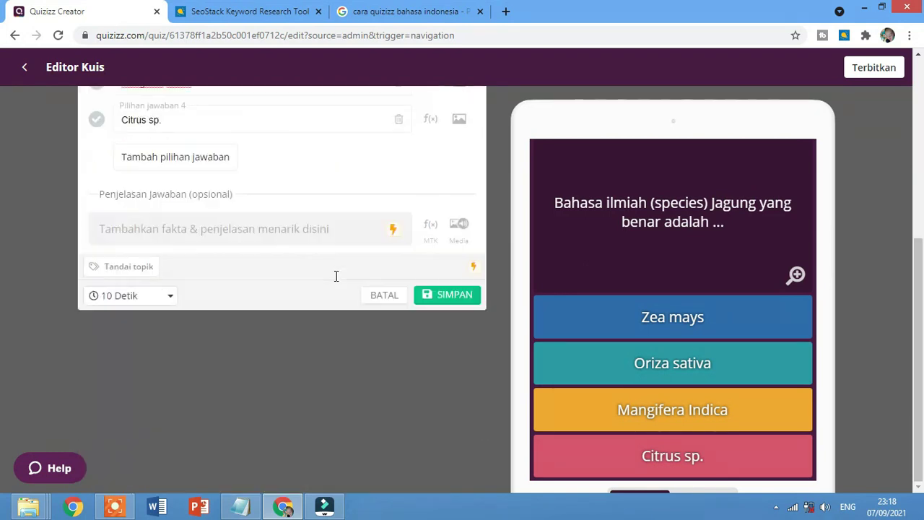
click(450, 296)
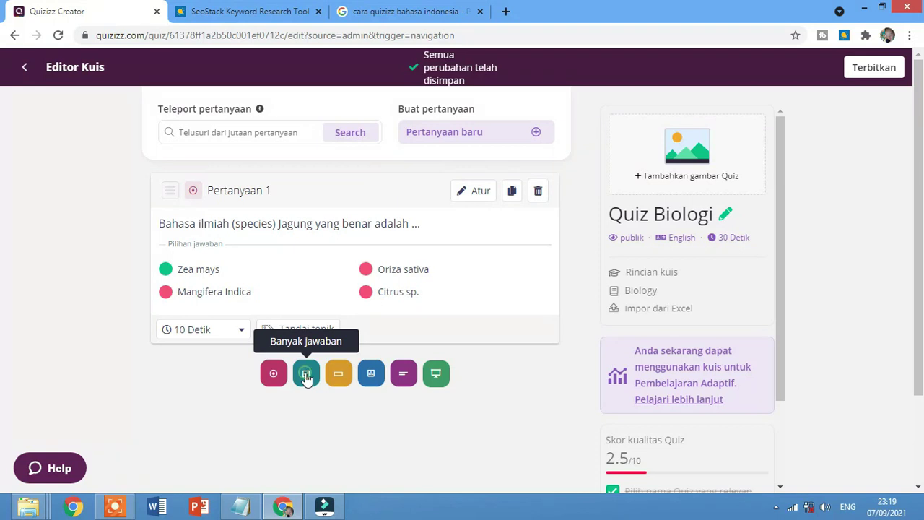
Add a multiple-answer (Banyak jawaban) question with the text "Di bawah ini yang termasuk ke dalam kelas reptilia adalah ..."
click(306, 373)
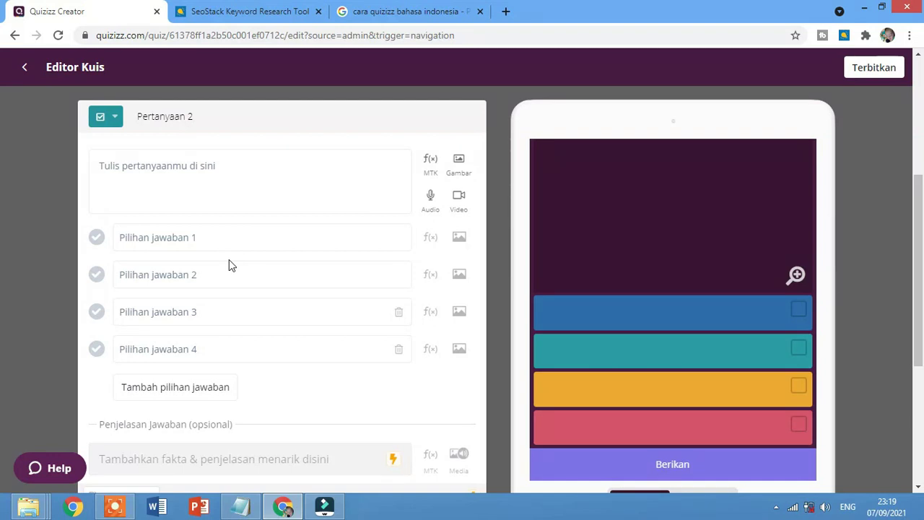
click(215, 167)
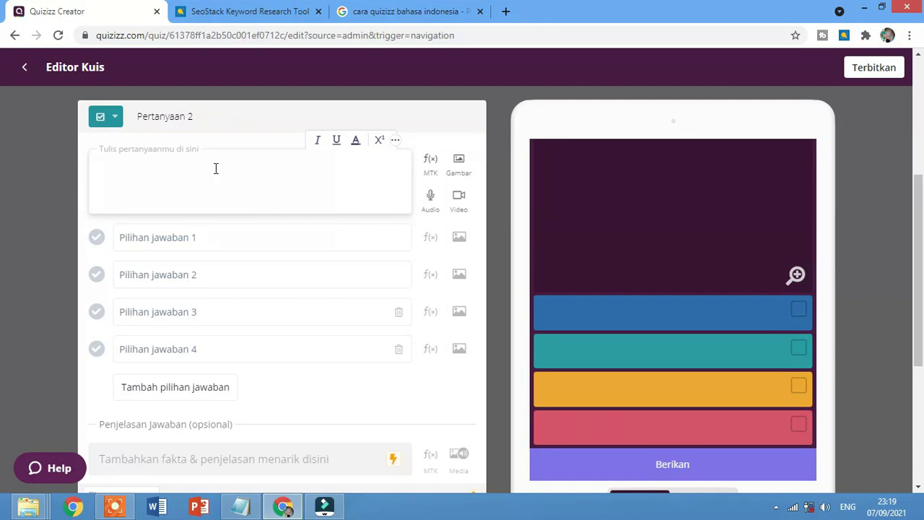
text(bawah ini yang termas)
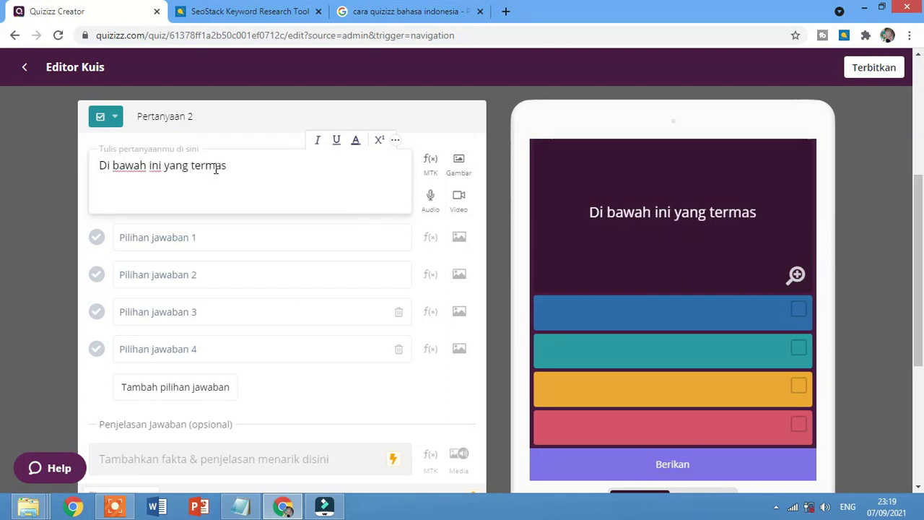
text(uk ke dalam kelas reptilia adalah ...)
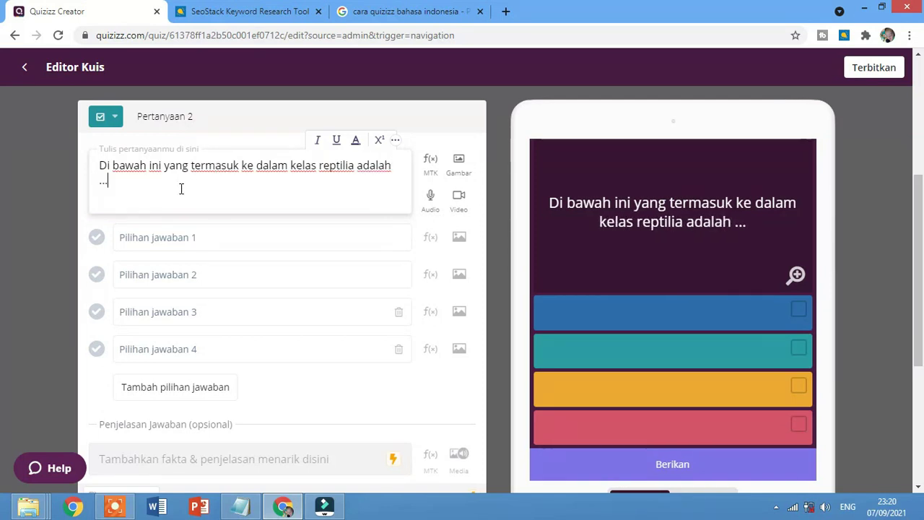
Fill question 2's four answer options with "Ular", "Kelinci", "Penyu" and "Kera", and mark "Ular" and "Penyu" as the correct answers
click(179, 237)
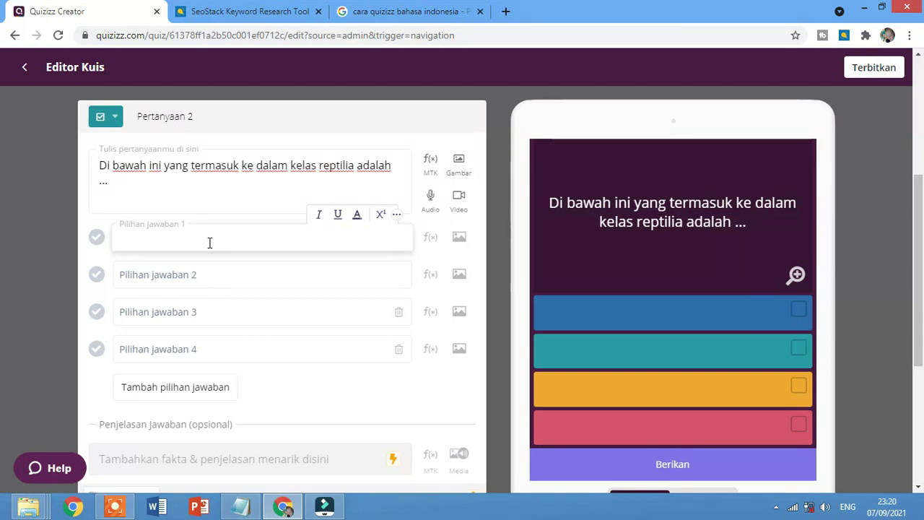
text(Ular)
click(186, 275)
text(Kelinci)
click(183, 313)
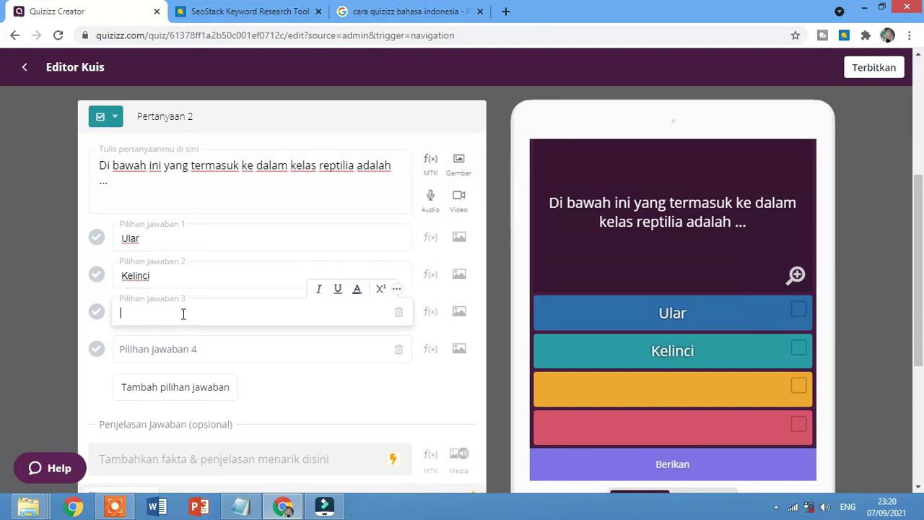
text(Penyu)
click(176, 348)
text(Kera)
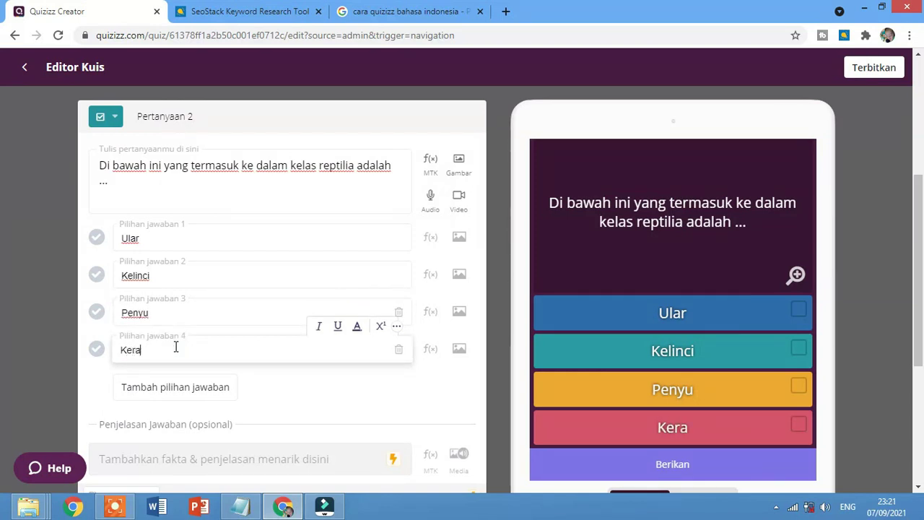
click(54, 325)
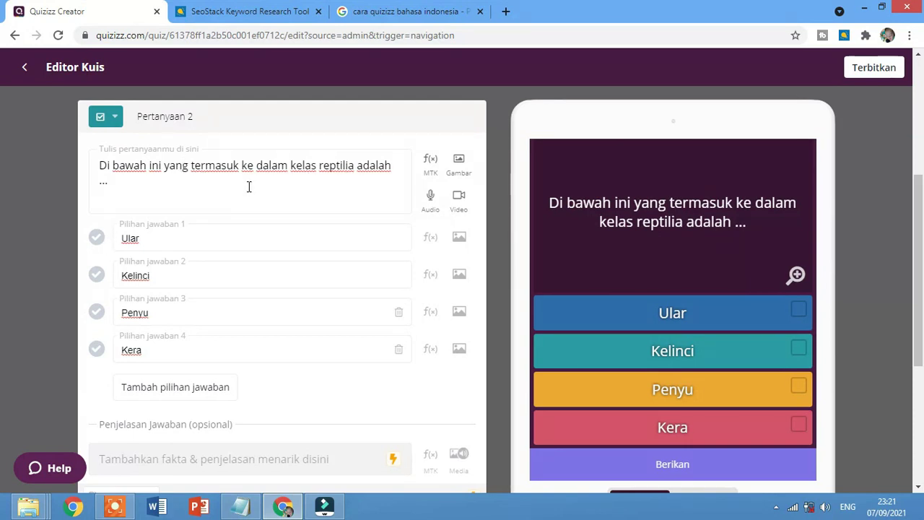
click(96, 236)
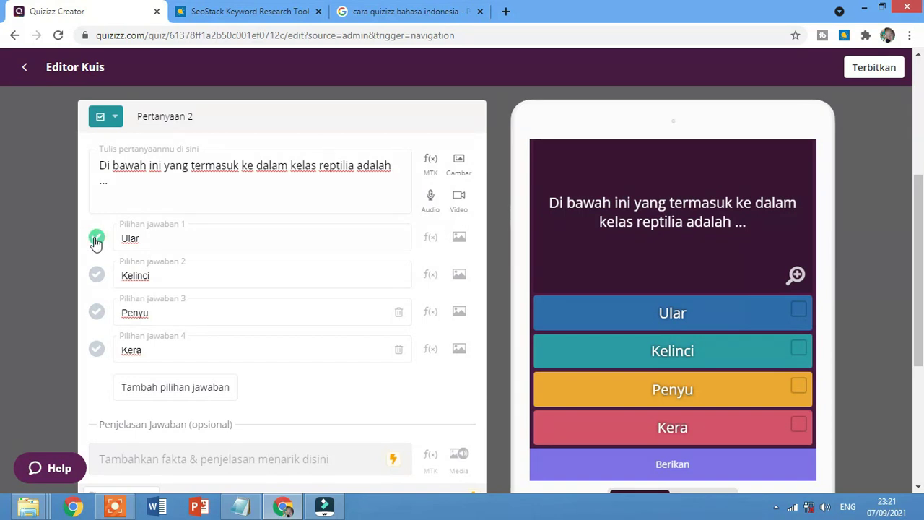
click(96, 312)
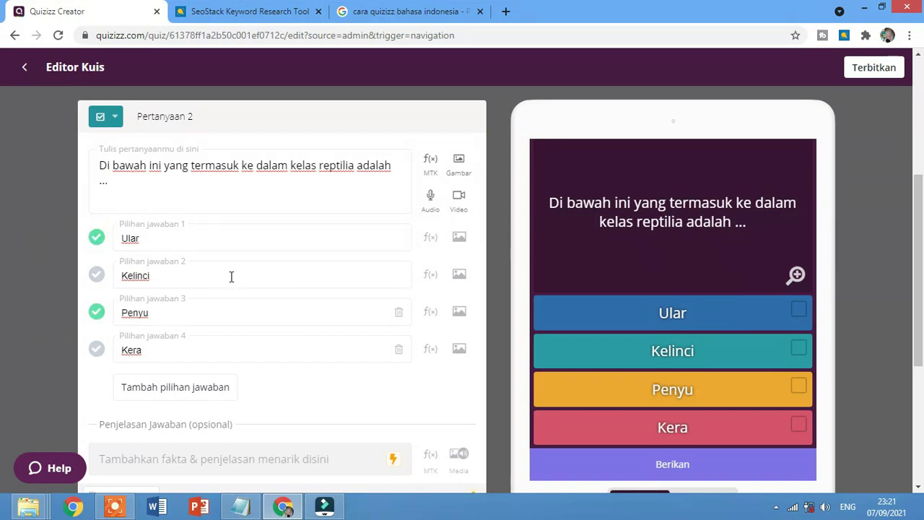
Set the time limit of question 2 to 20 seconds (20 Detik)
scroll(235, 331, down, 2)
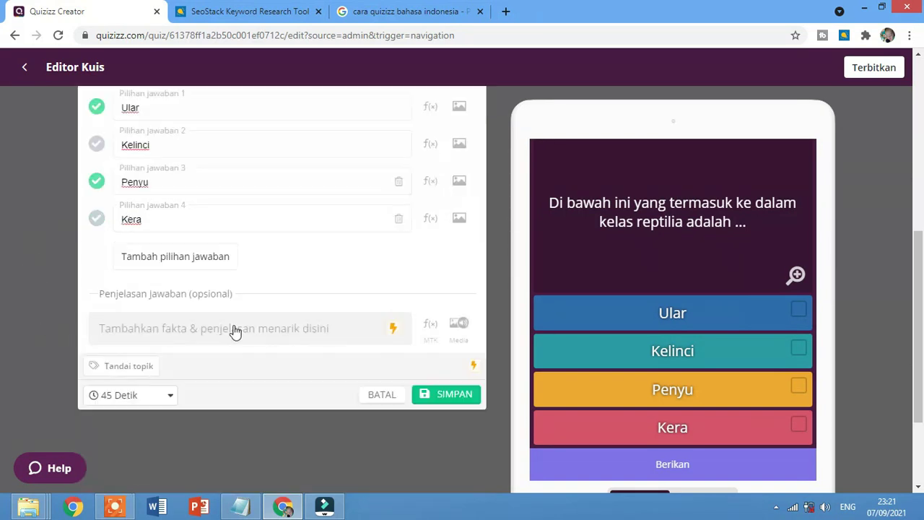
click(144, 391)
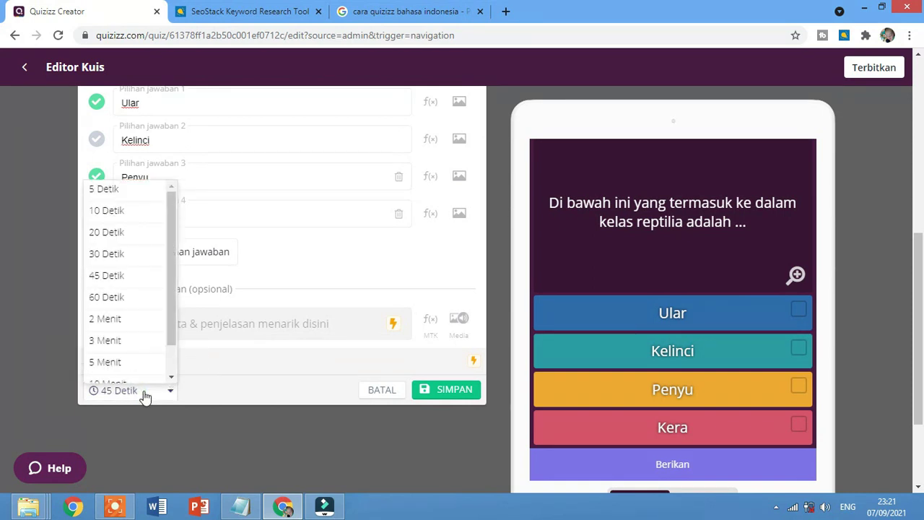
click(126, 233)
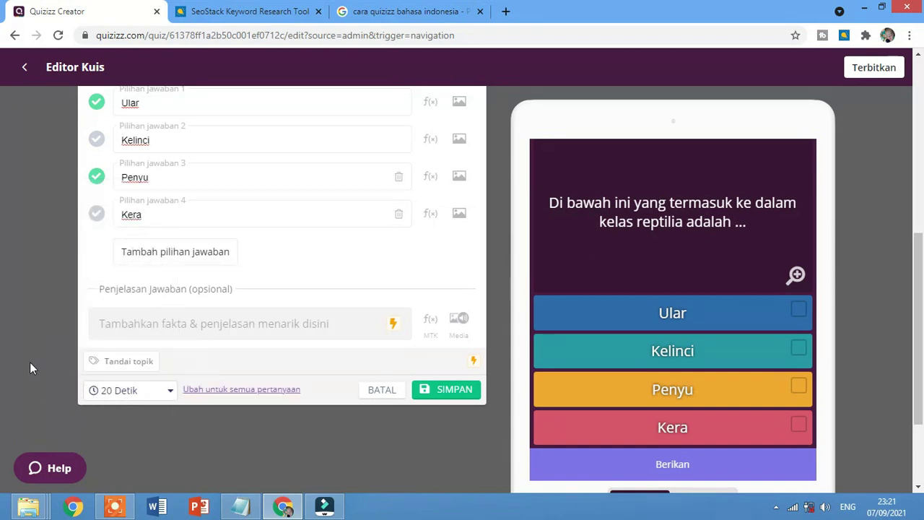
scroll(38, 323, up, 2)
scroll(34, 210, down, 4)
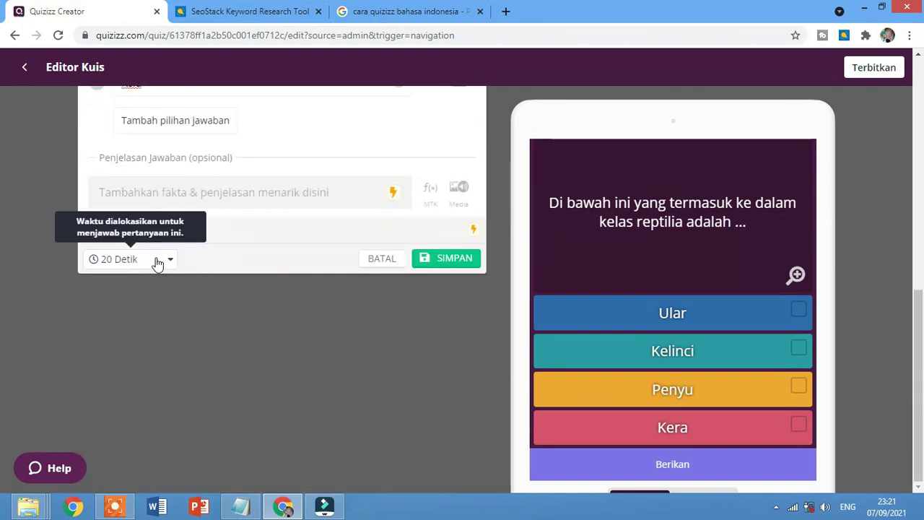
scroll(340, 349, up, 3)
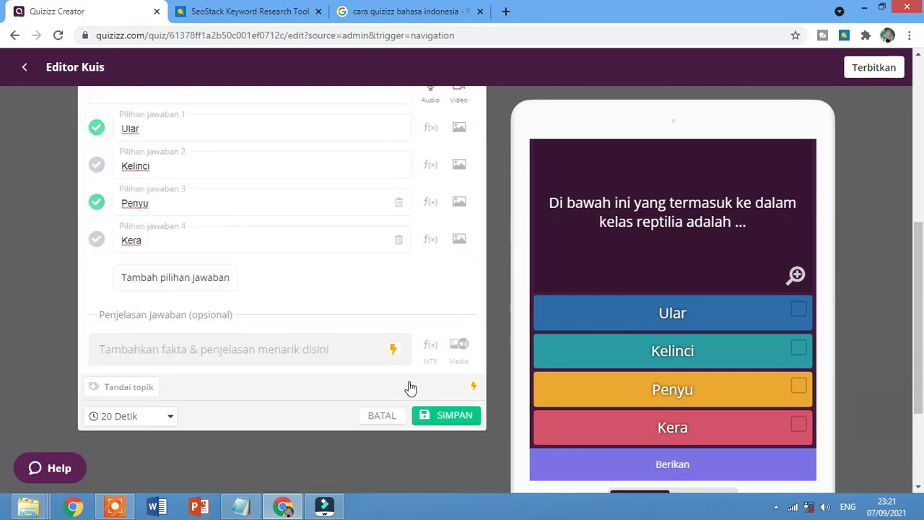
scroll(431, 229, down, 3)
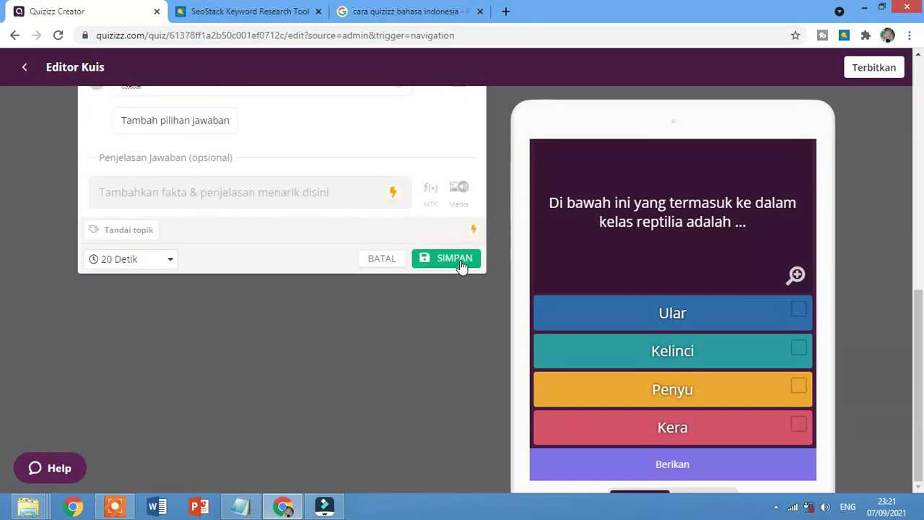
Add the line "(Pilihan bisa lebih dari satu)" below the text of question 2 and save the question
scroll(356, 327, up, 2)
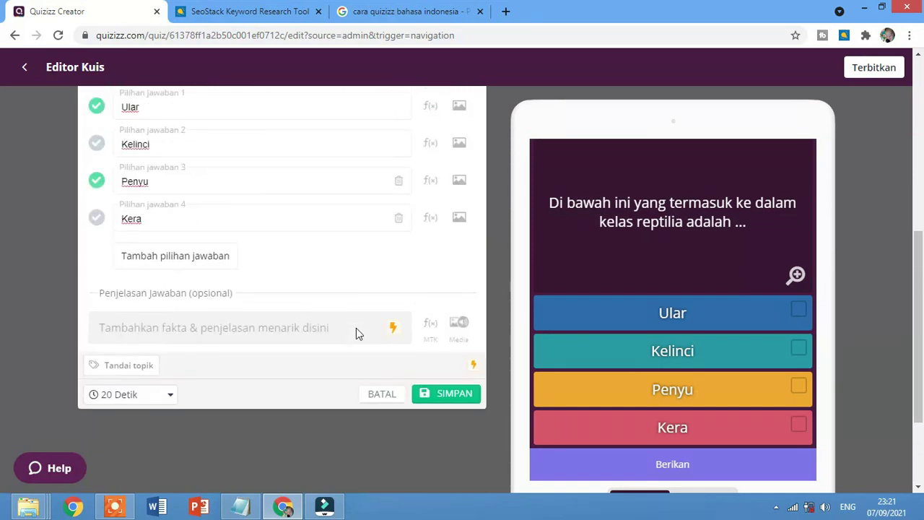
scroll(183, 205, up, 2)
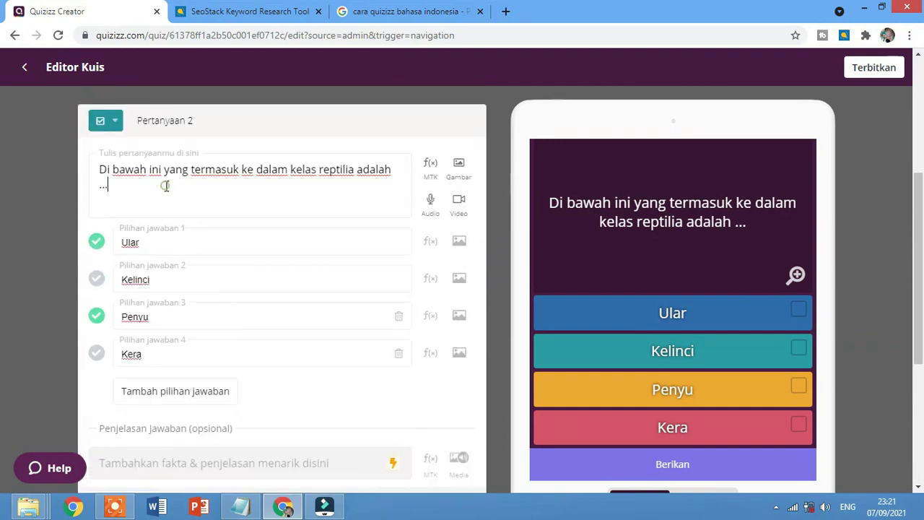
click(165, 185)
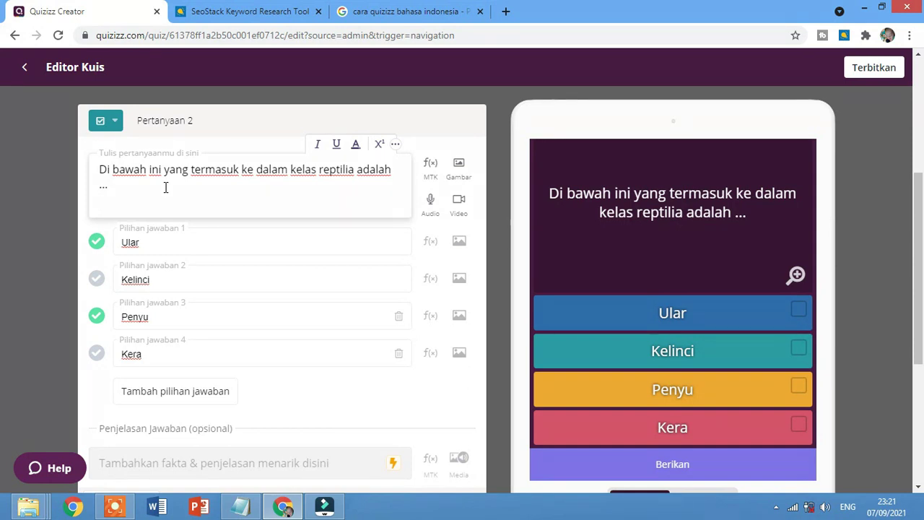
key(Return)
text(Pilihan bisa lebih dari satu))
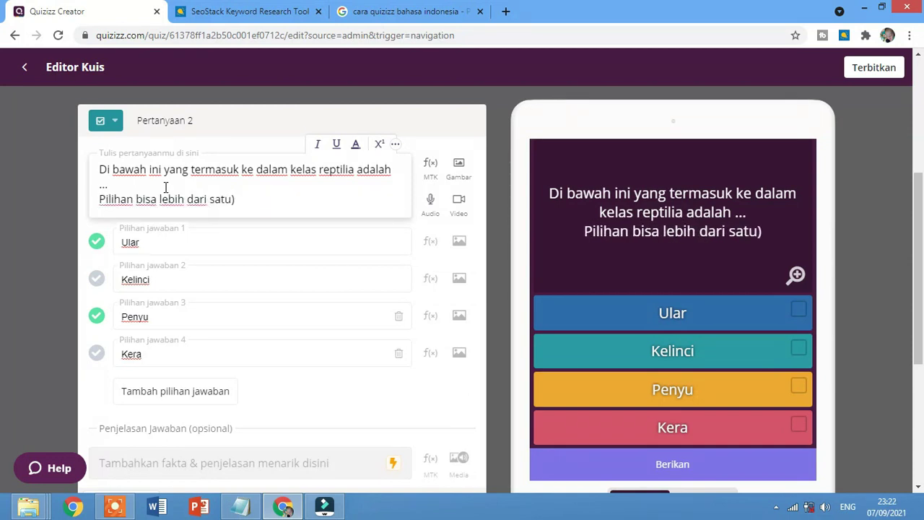
key(Home)
text(()
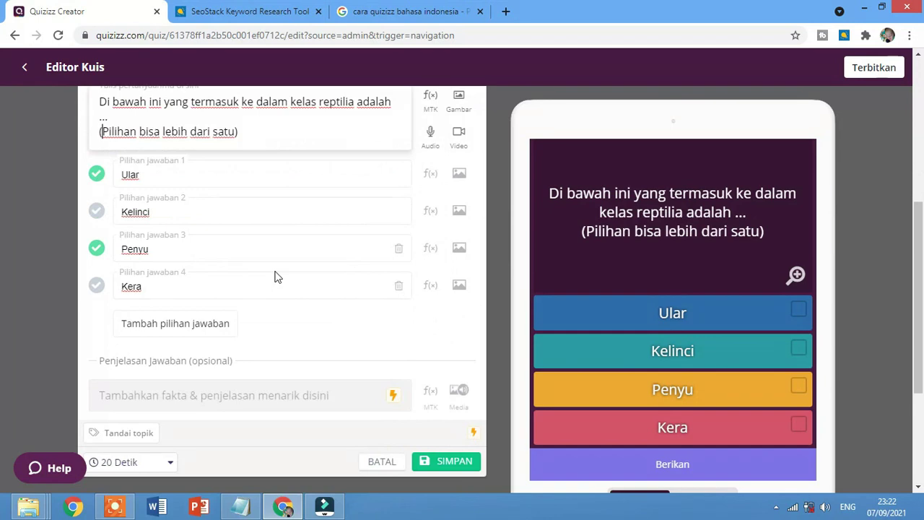
click(441, 465)
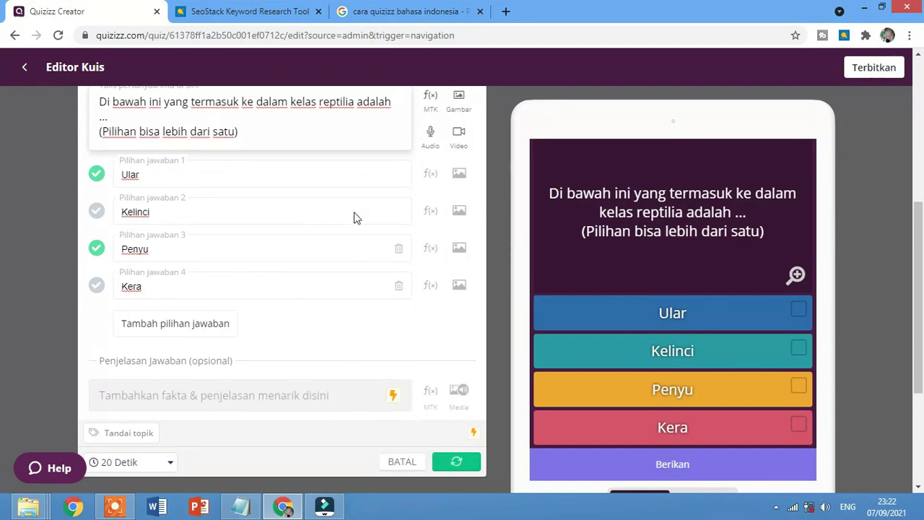
Add a fill-in-the-blank question with the text "Kemampuan untuk menyesuaikan diri dengan lingkungan sekitar disebut ..."
scroll(473, 396, up, 4)
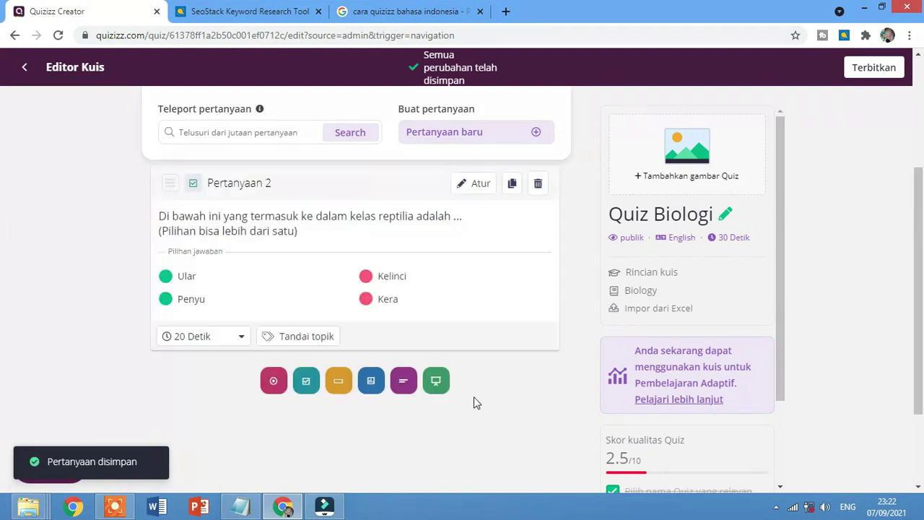
scroll(258, 301, down, 3)
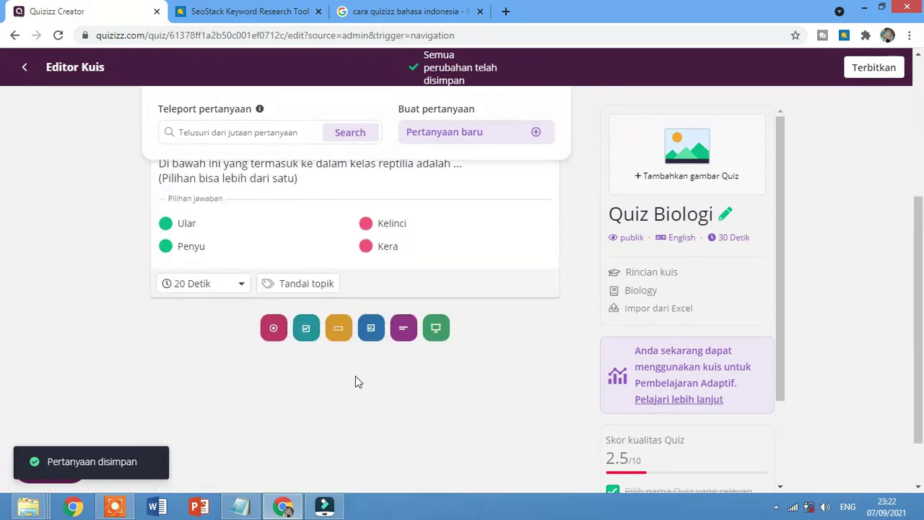
click(343, 331)
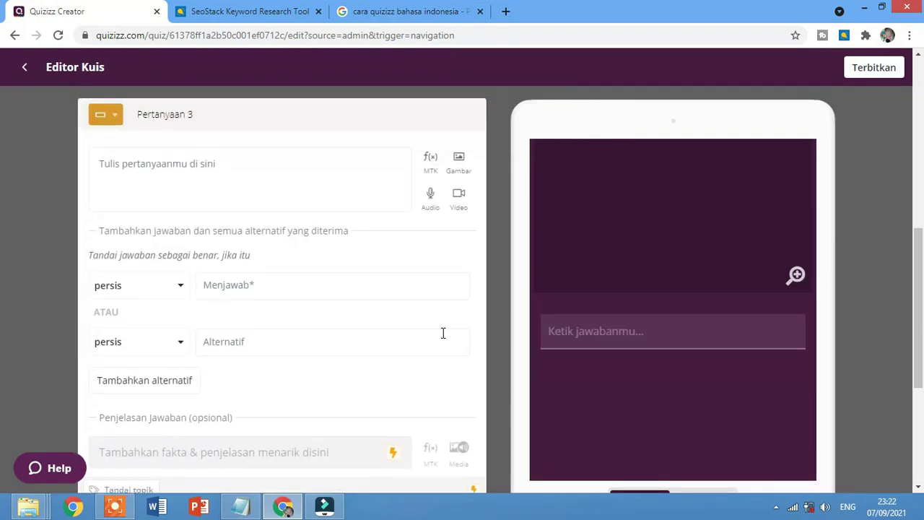
click(223, 192)
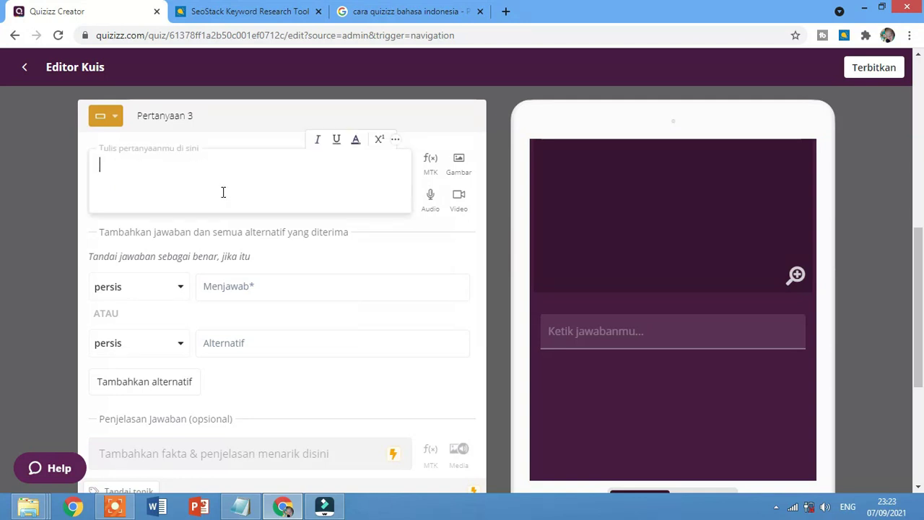
text(Kem)
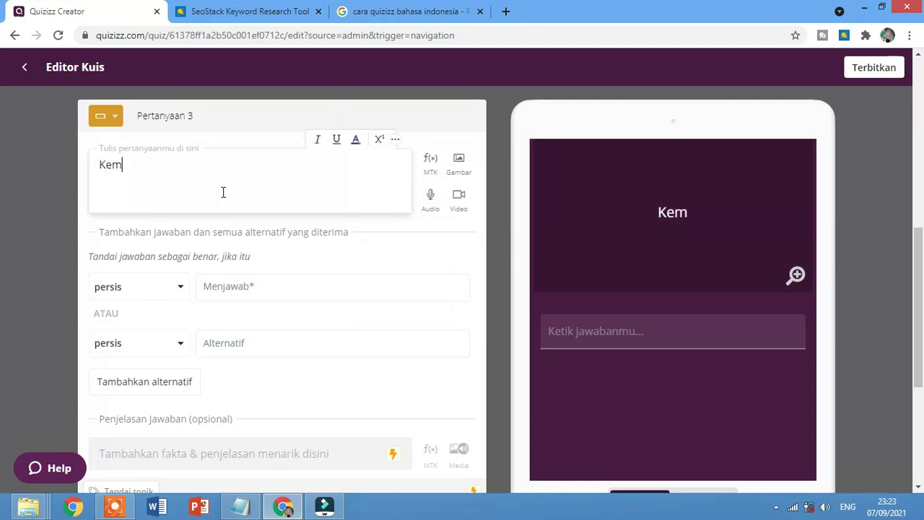
text(ampuan untuk menyesuaikan diri denga)
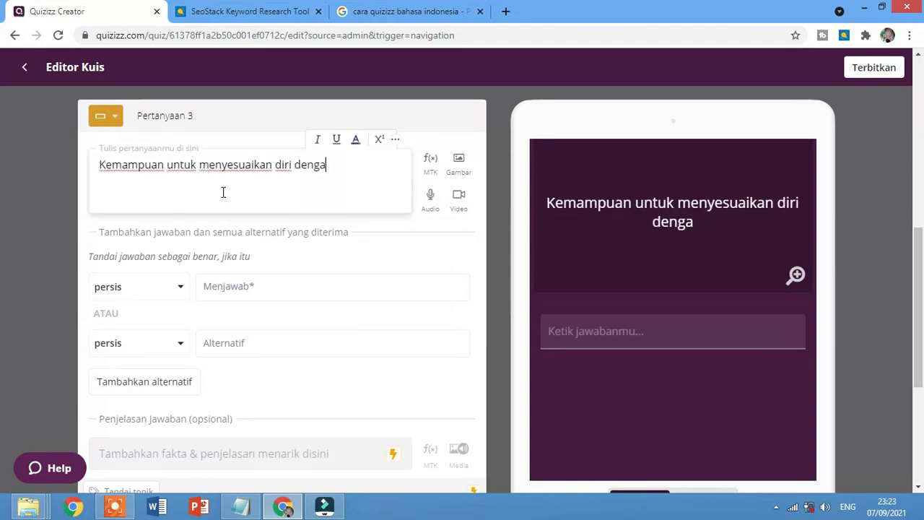
text(n lingkungan sekitar disebut ...)
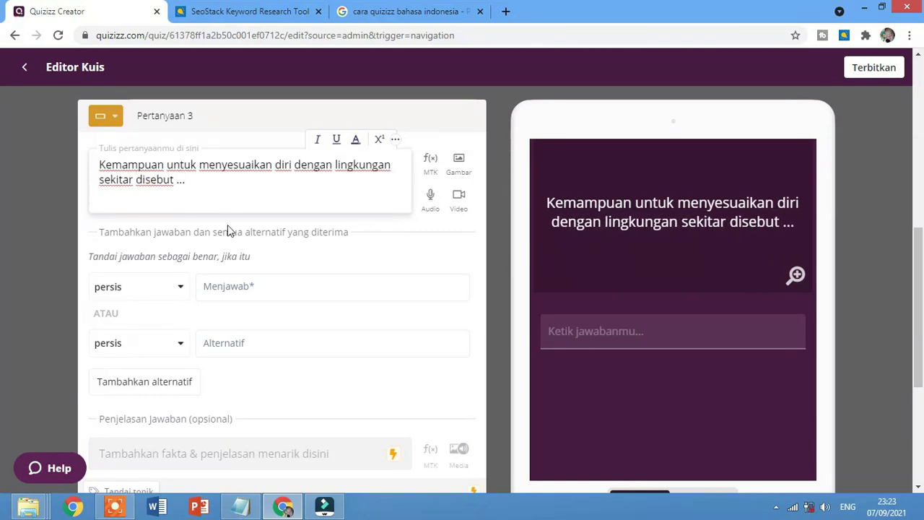
Enter "Adaptasi" as the main accepted answer of question 3
click(234, 286)
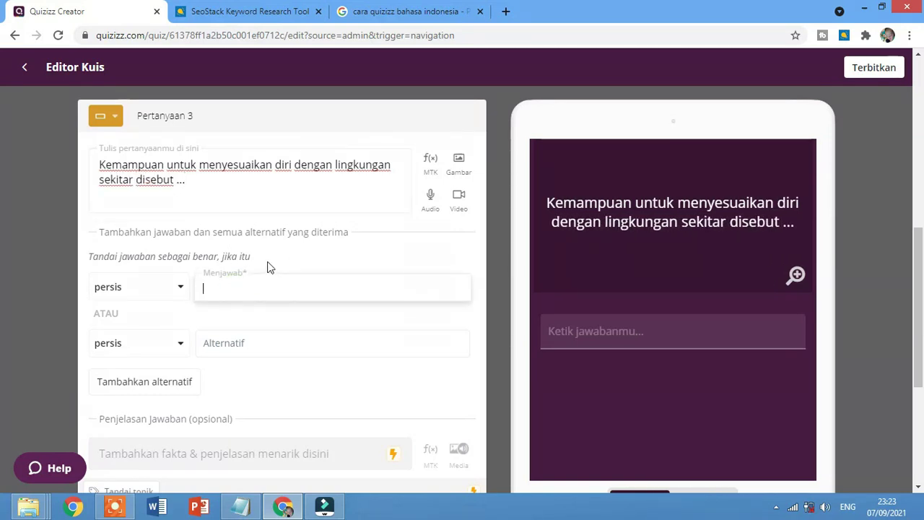
text(Ada)
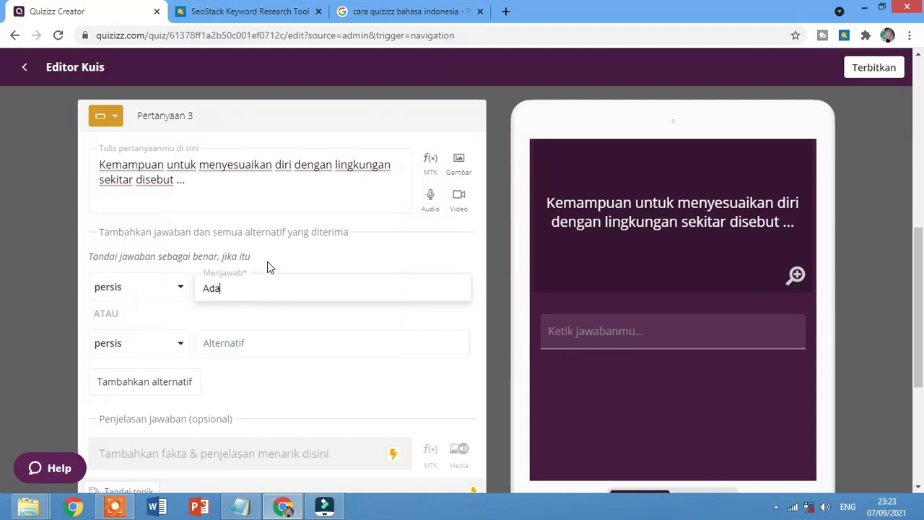
text(ptasi)
click(47, 287)
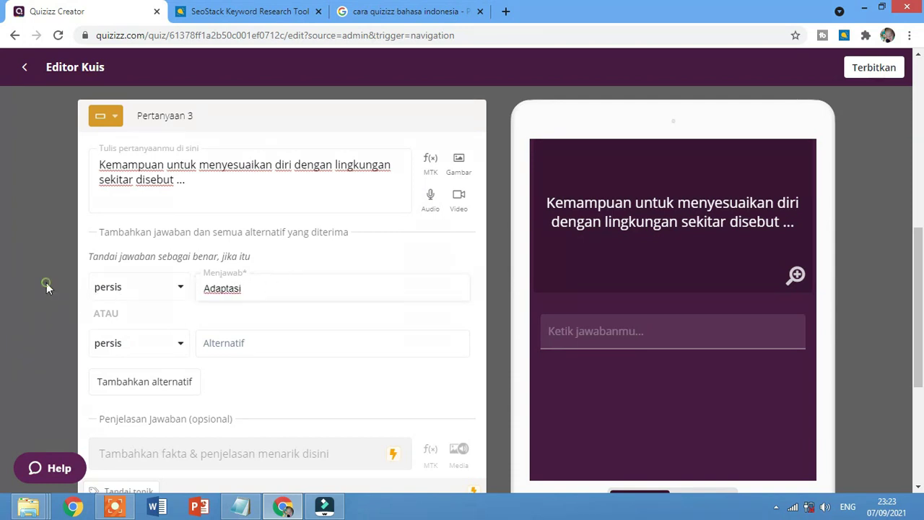
Enter "Kemampuan beradaptasi" as the first alternative answer of question 3
click(216, 344)
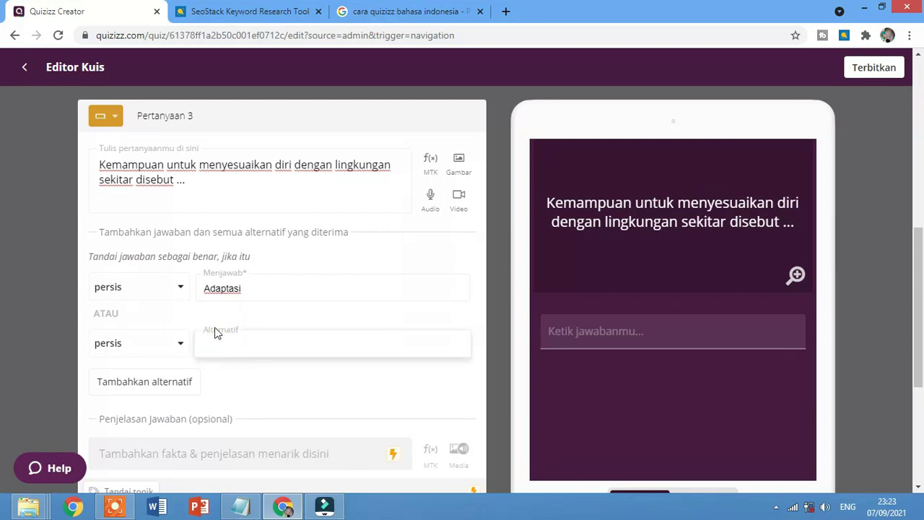
scroll(132, 301, down, 1)
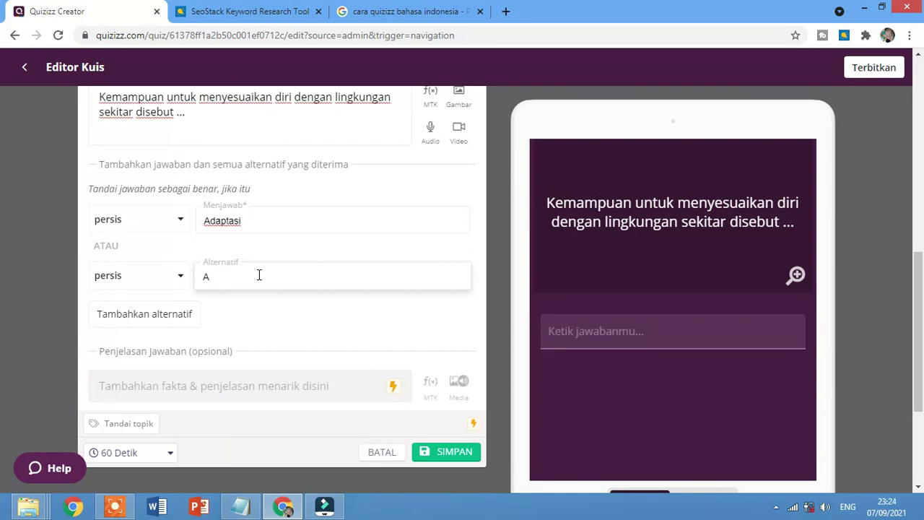
key(BackSpace)
text(A)
key(BackSpace)
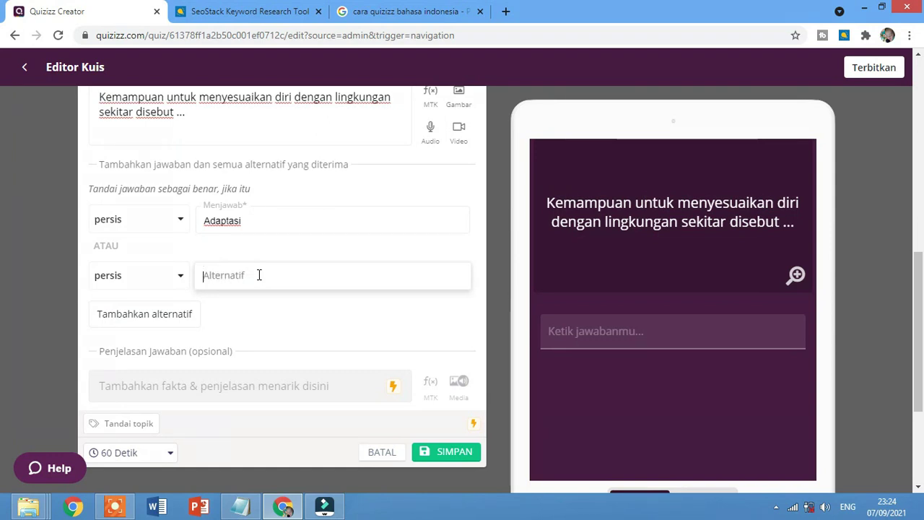
text(Kemampuan beradaptasi)
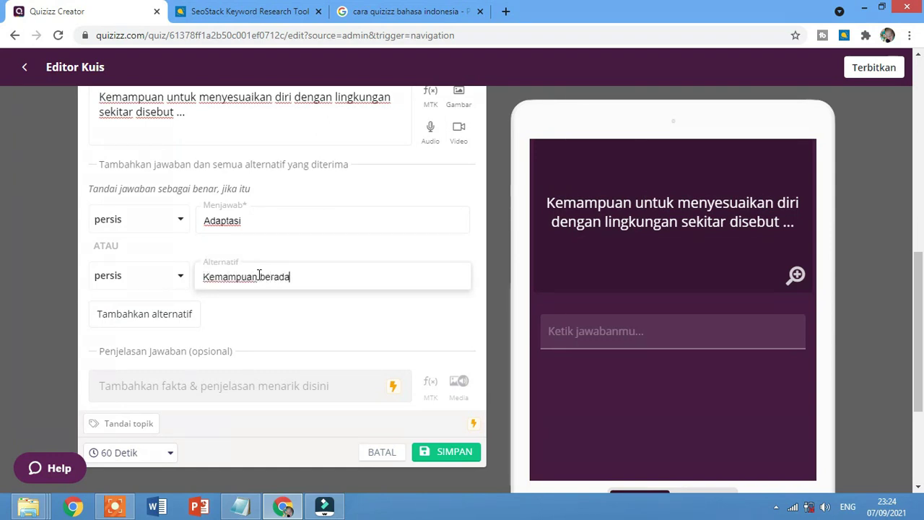
Add "Adaptasi makhluk hidup" as a second alternative answer to question 3, matched exactly
click(175, 317)
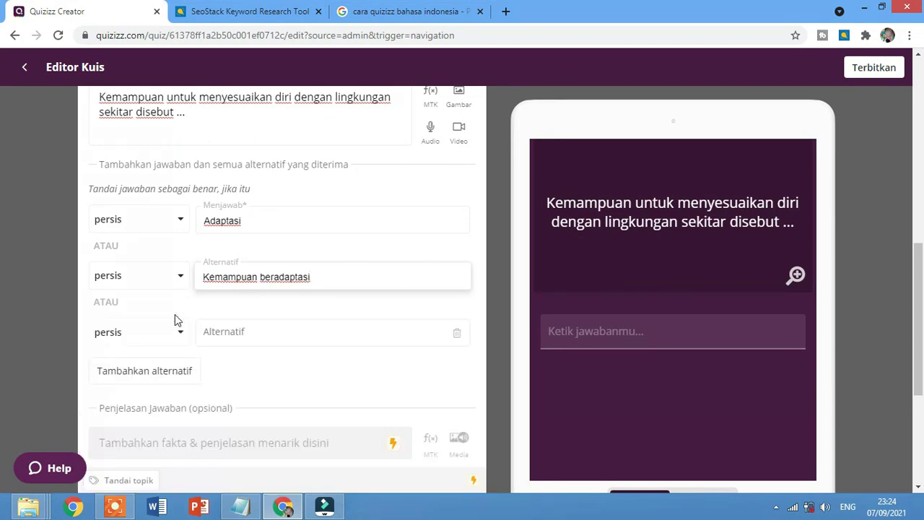
click(243, 330)
text(A)
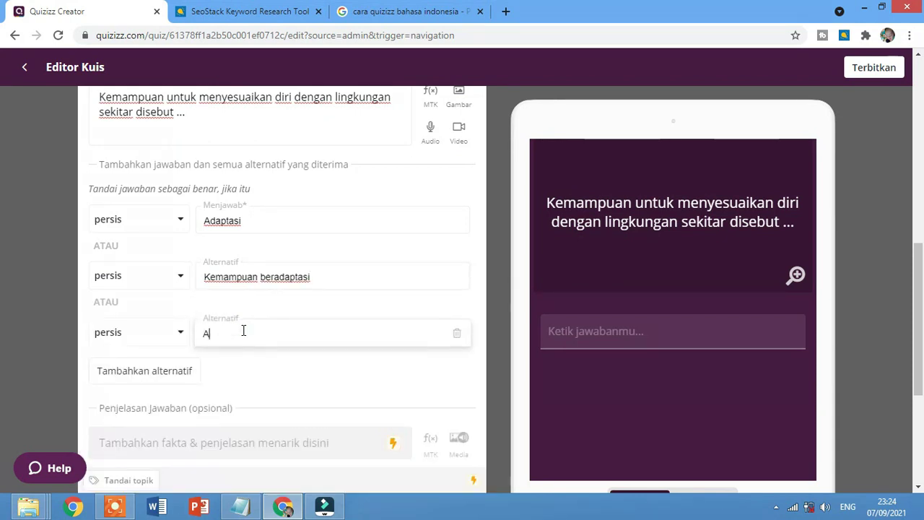
text(daptasi makhluk hi)
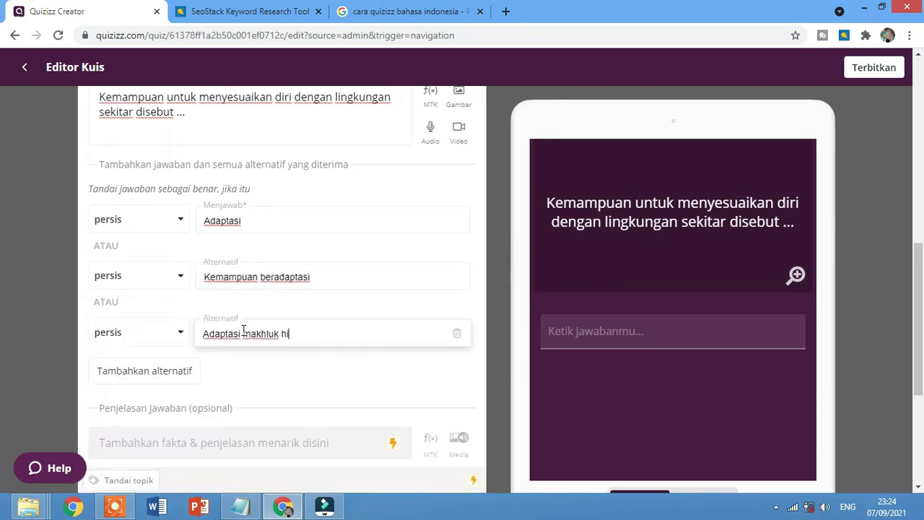
text(dup)
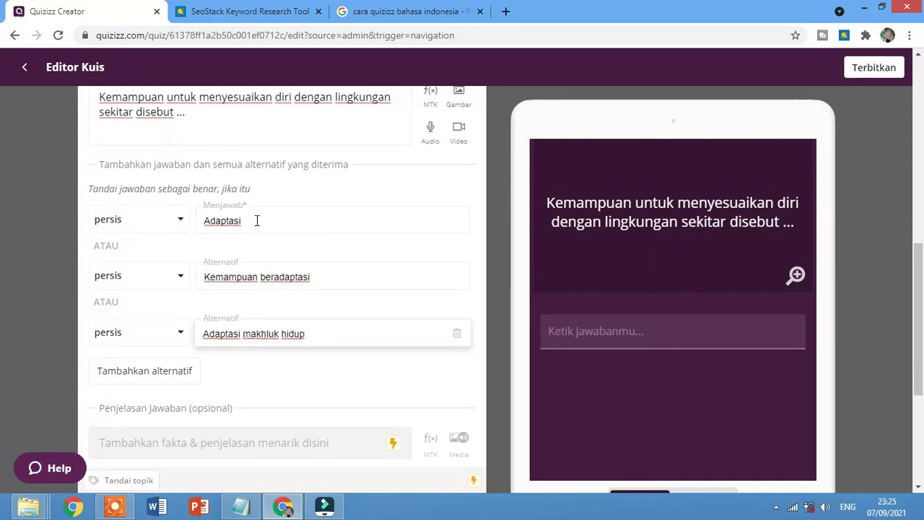
Set the time limit of question 3 to 20 seconds and save the question
scroll(269, 256, up, 1)
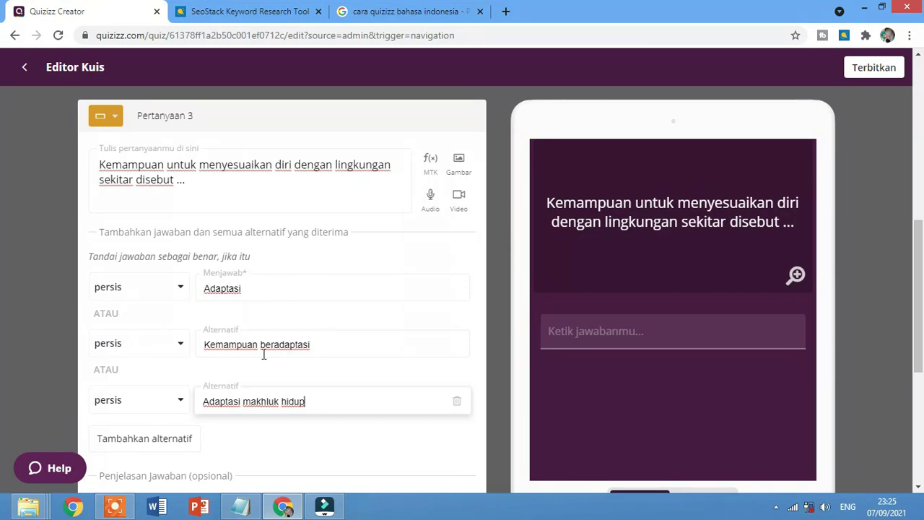
scroll(326, 403, down, 2)
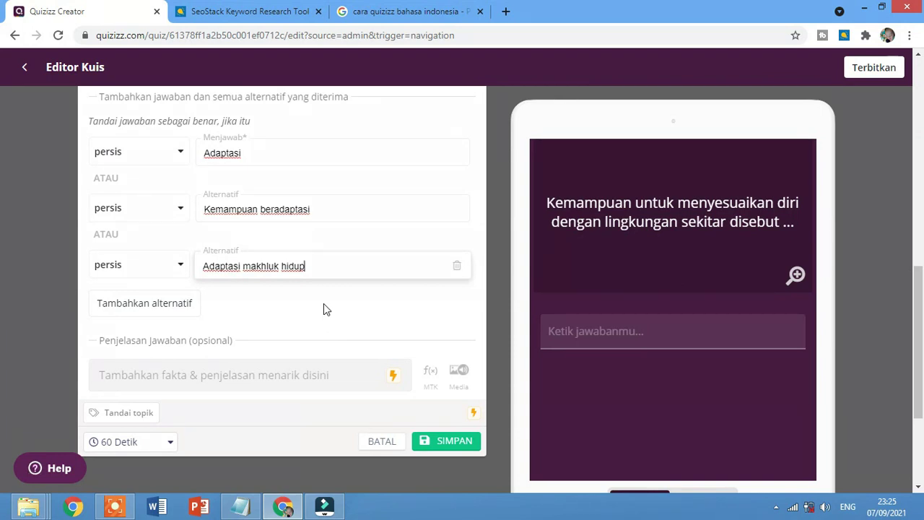
click(156, 449)
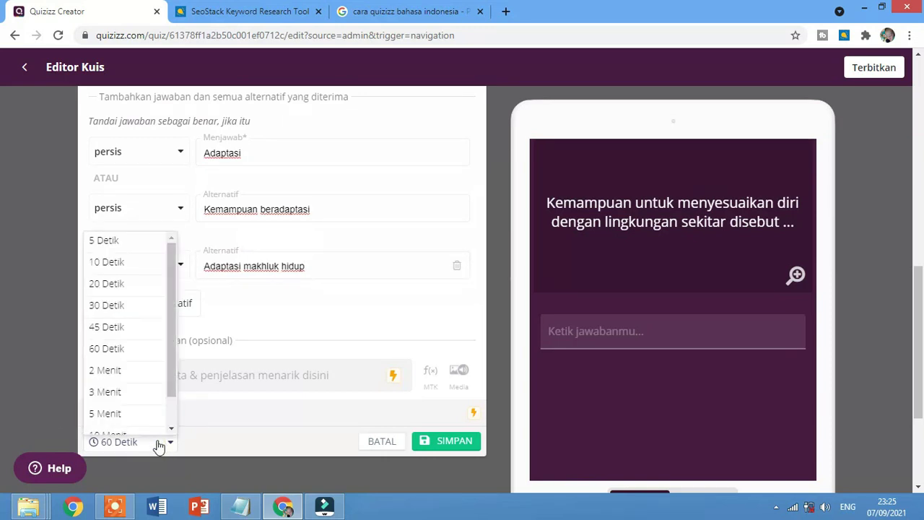
click(122, 284)
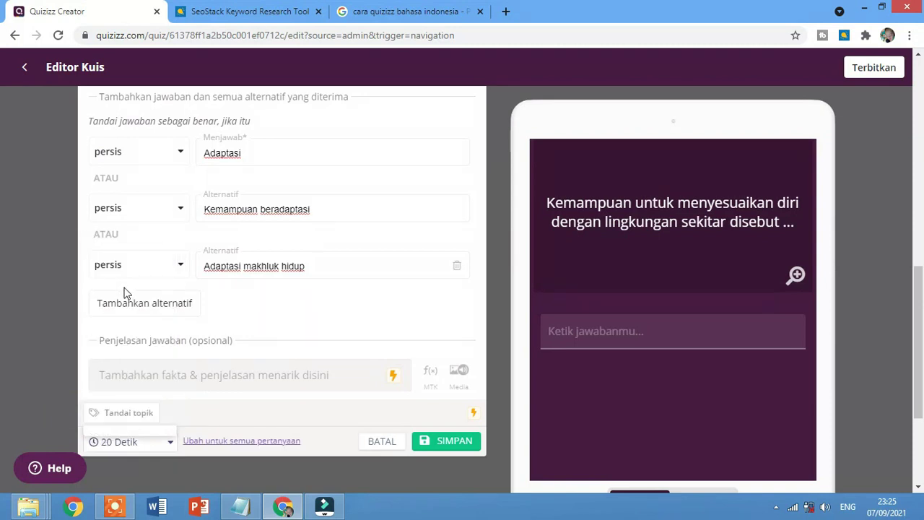
scroll(444, 463, up, 3)
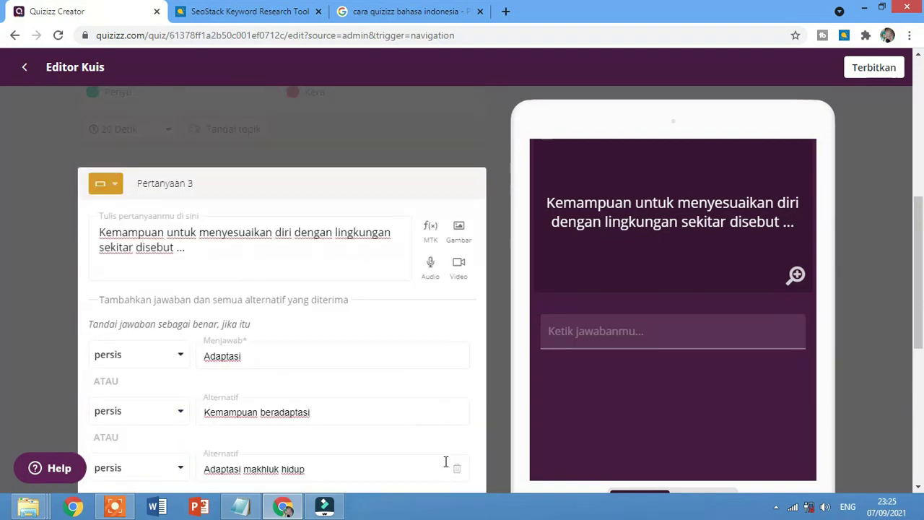
scroll(445, 438, down, 4)
click(446, 373)
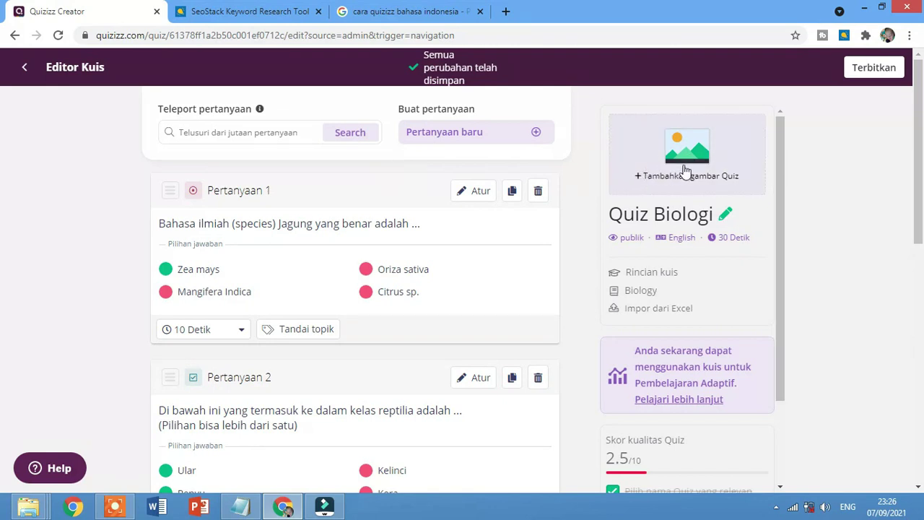
Open the quiz details and set the quiz language to Indonesian
click(643, 166)
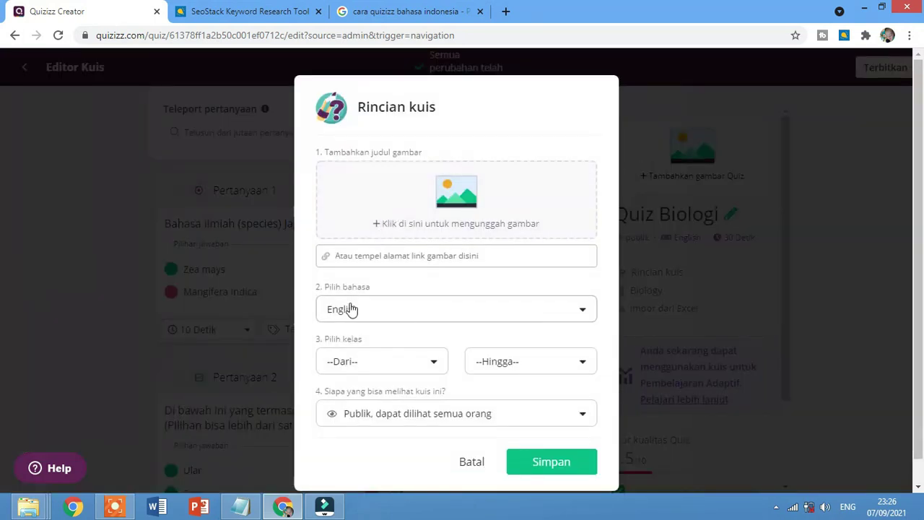
click(396, 315)
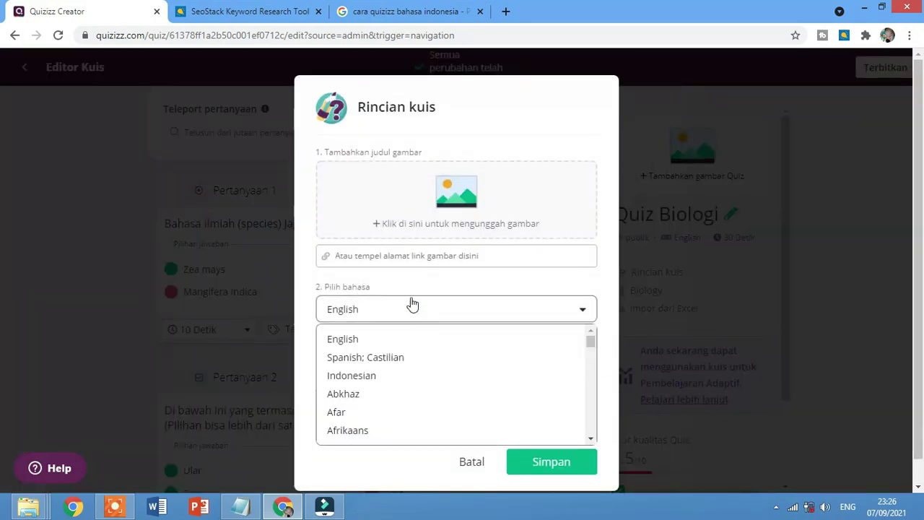
scroll(383, 379, down, 1)
scroll(383, 384, up, 1)
scroll(386, 361, up, 1)
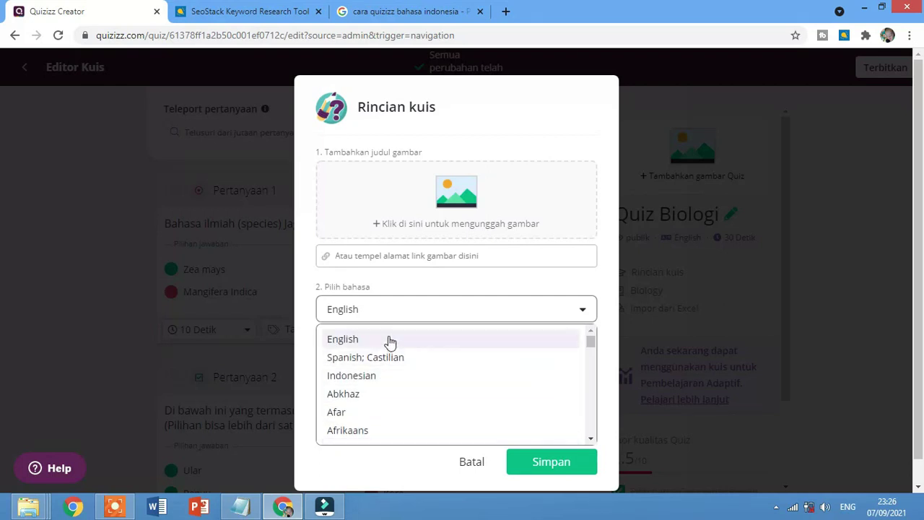
click(395, 375)
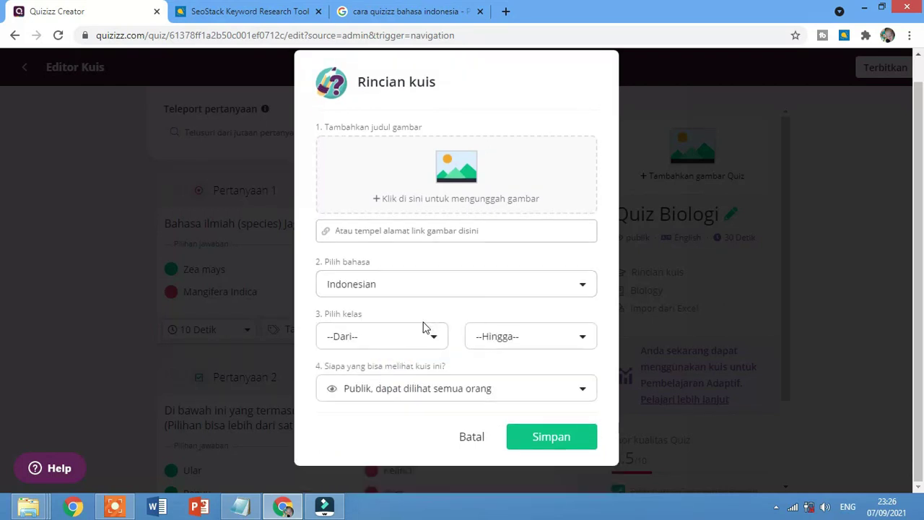
Set the quiz's grade range to 10th through 10th in the quiz details
click(430, 344)
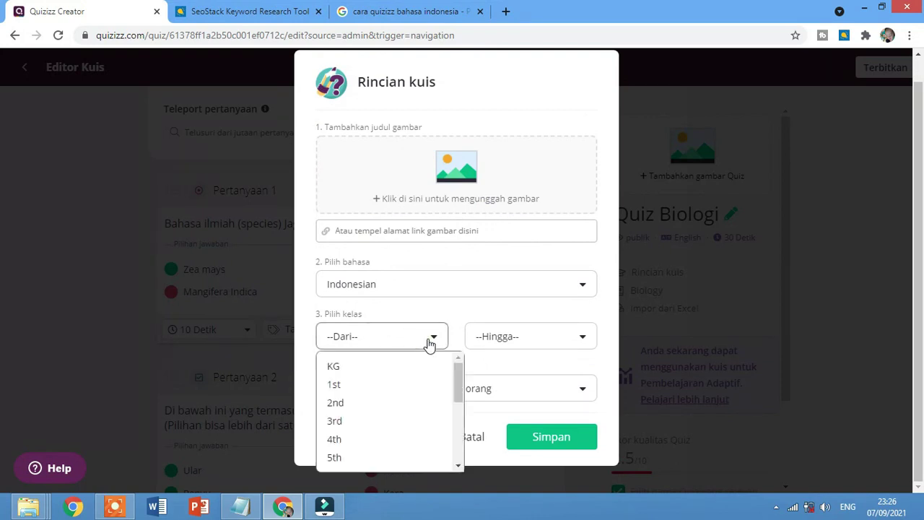
drag(458, 371, 459, 429)
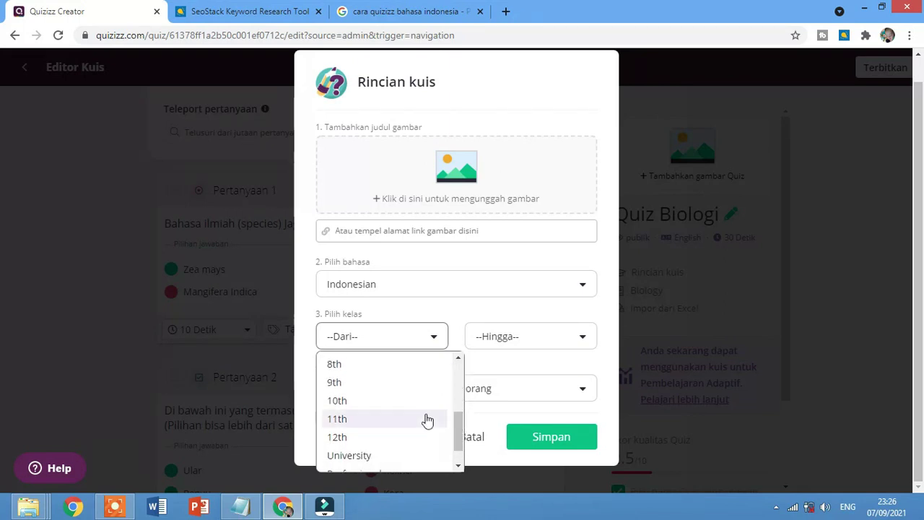
click(376, 401)
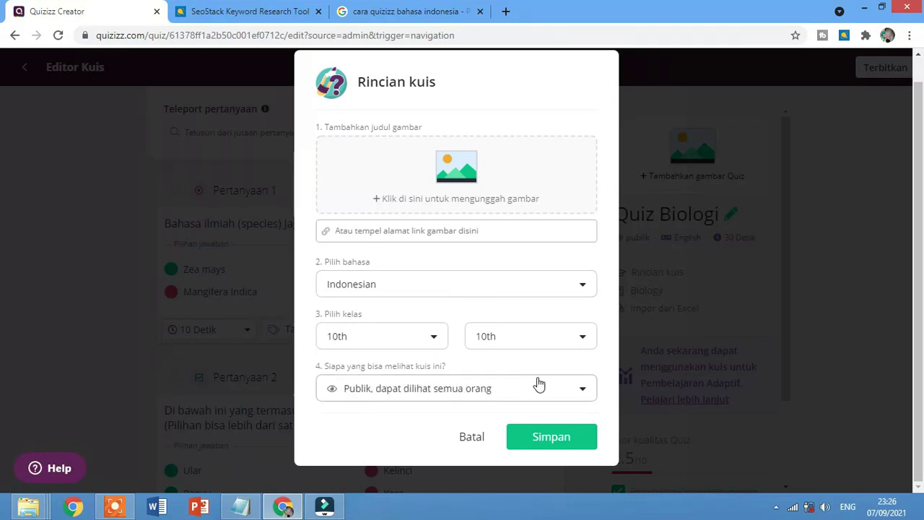
Examine the quiz's visibility choices and the invitation settings under its advanced options
click(443, 396)
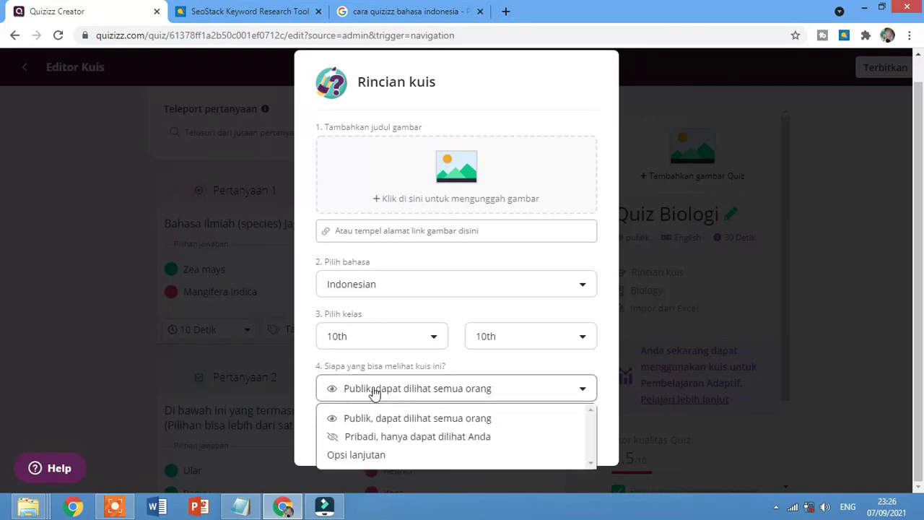
click(583, 389)
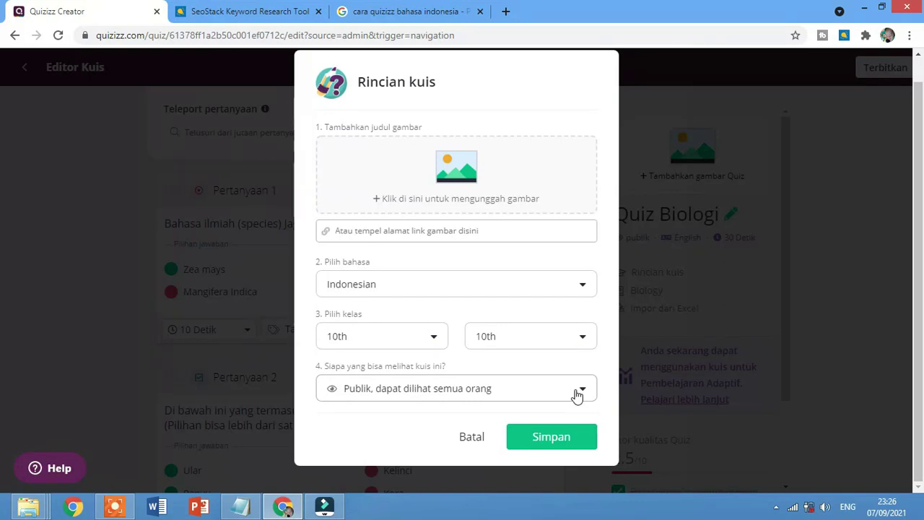
click(577, 395)
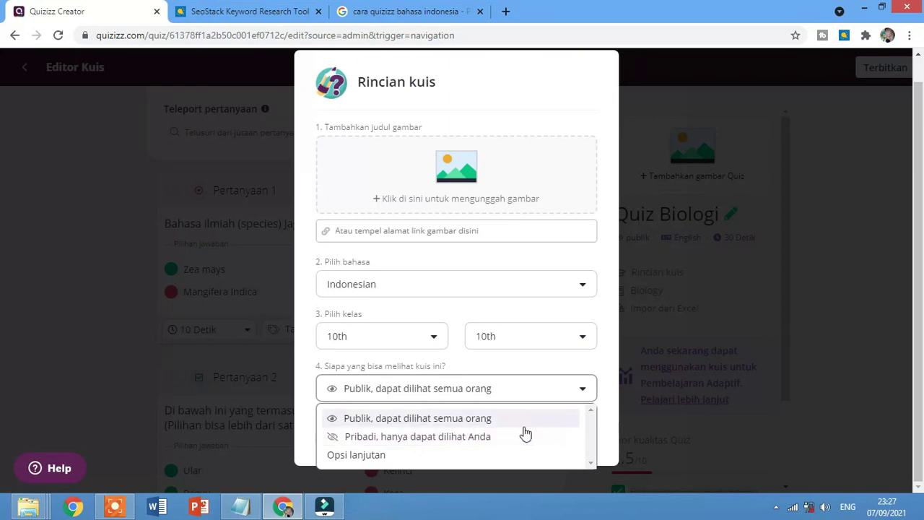
click(356, 457)
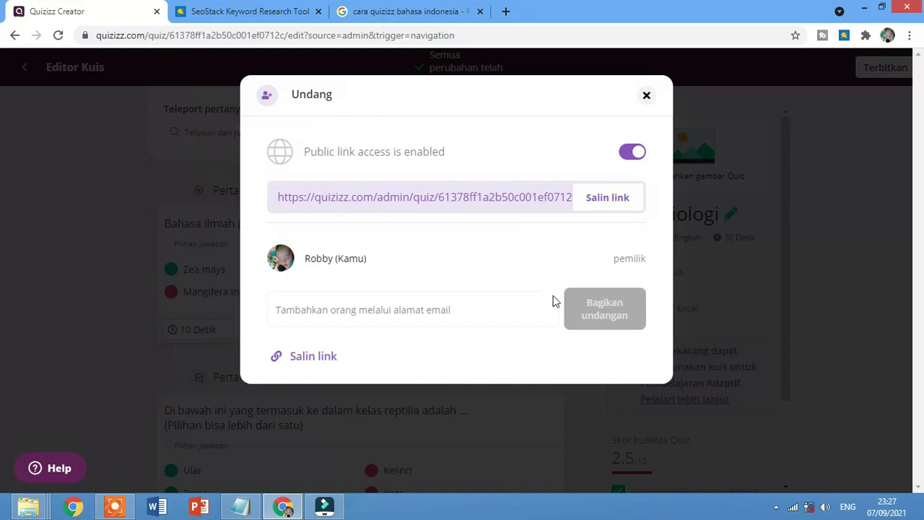
click(347, 304)
click(647, 96)
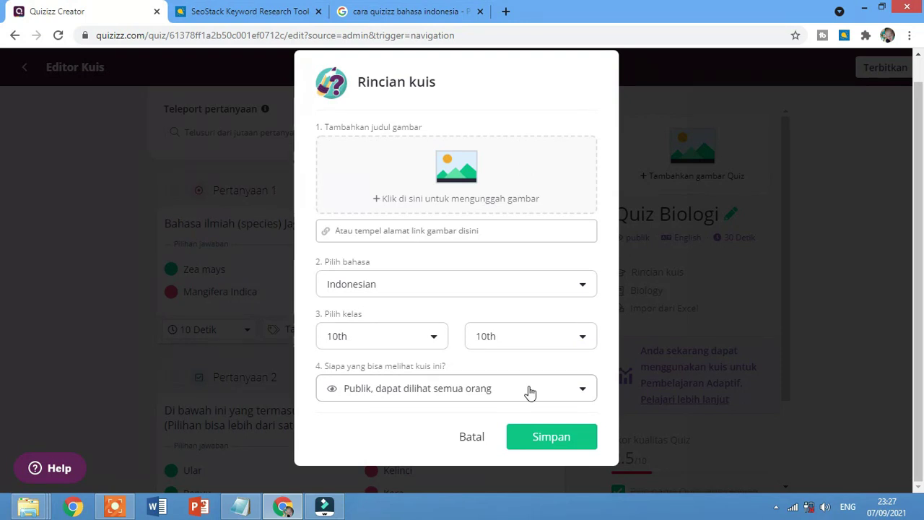
Disable public link access to the quiz in the advanced visibility options and close the invitation dialog
click(575, 389)
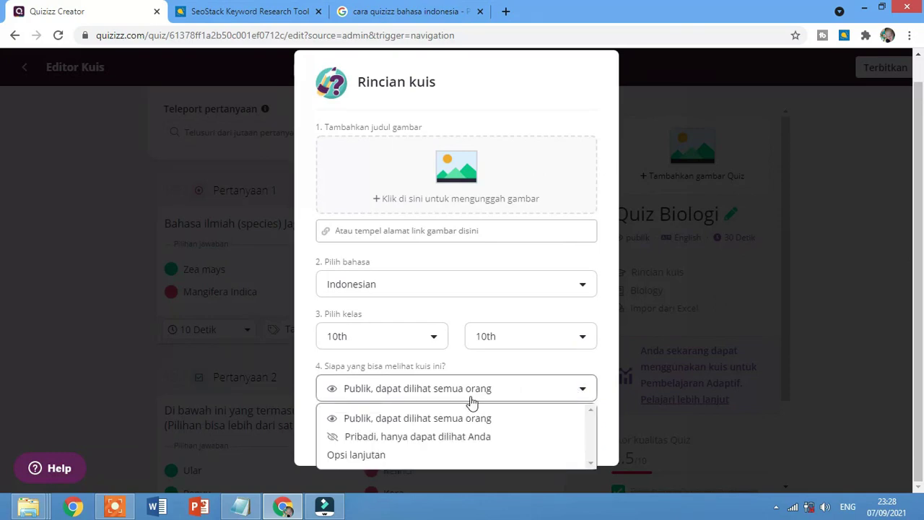
click(385, 456)
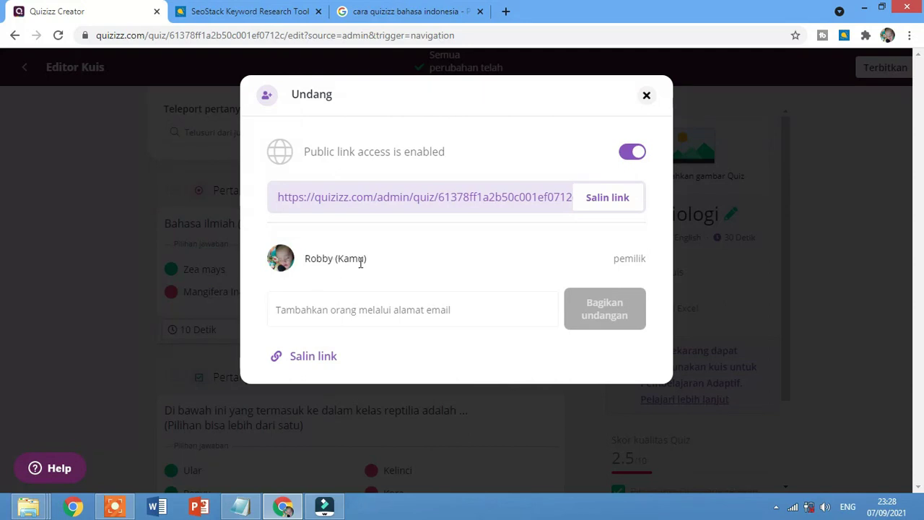
click(446, 311)
click(628, 153)
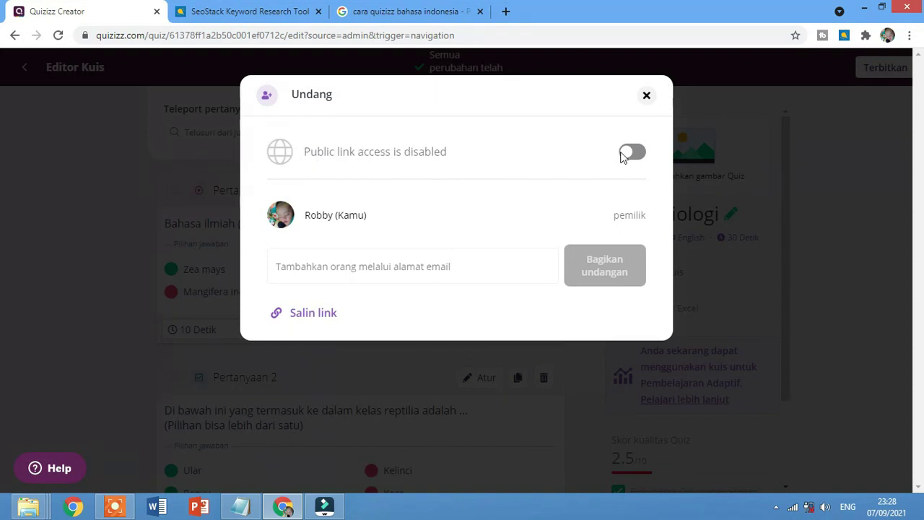
click(347, 268)
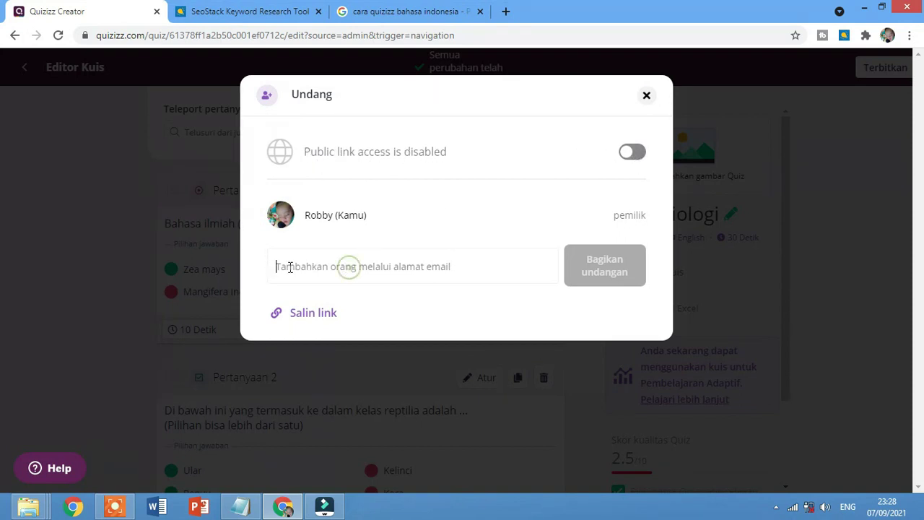
click(342, 265)
text(r)
key(BackSpace)
click(646, 95)
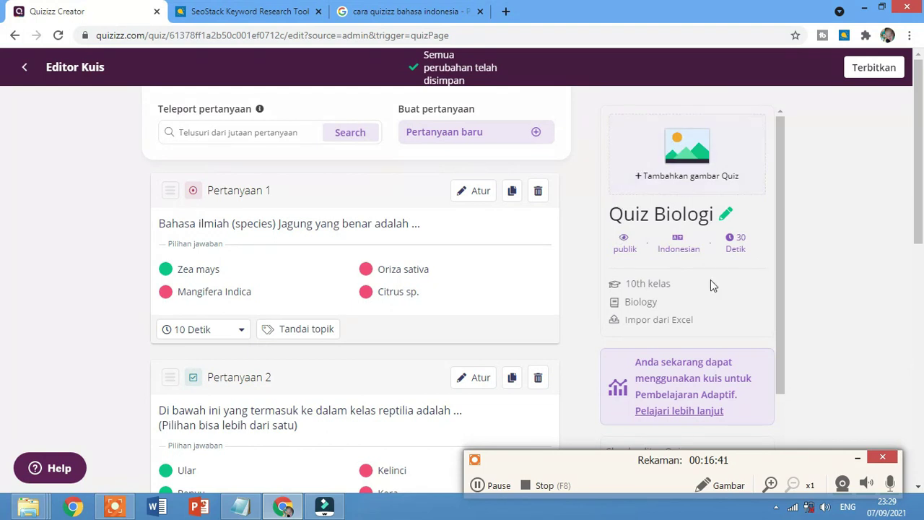
Publish the completed biology quiz
click(871, 69)
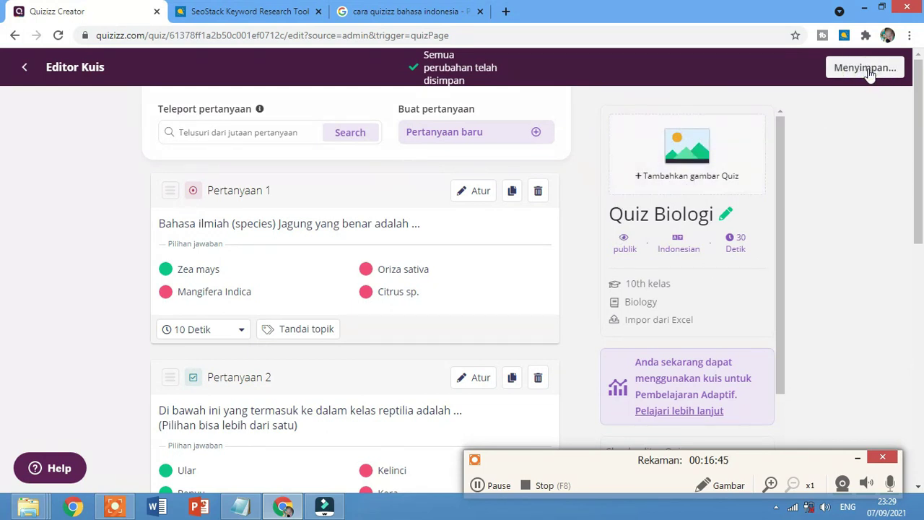